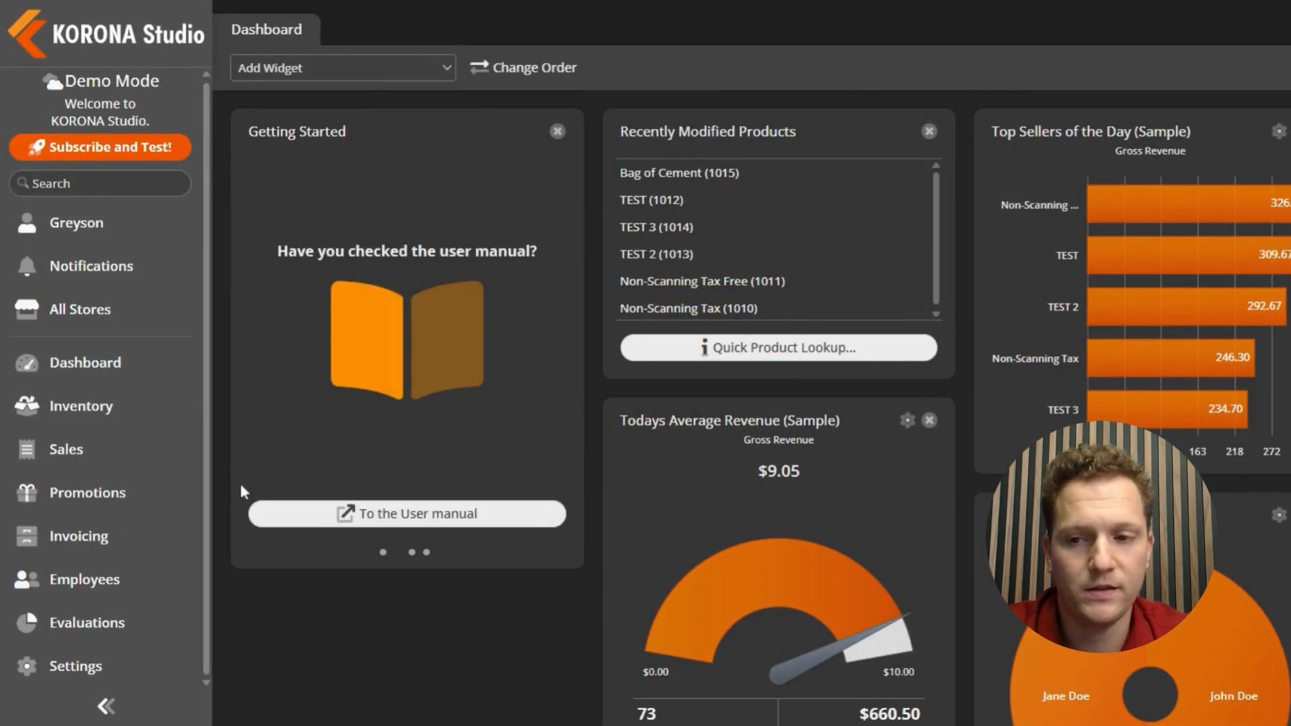
- Create a new quote in the Invoicing area and choose the customer for it
click(104, 544)
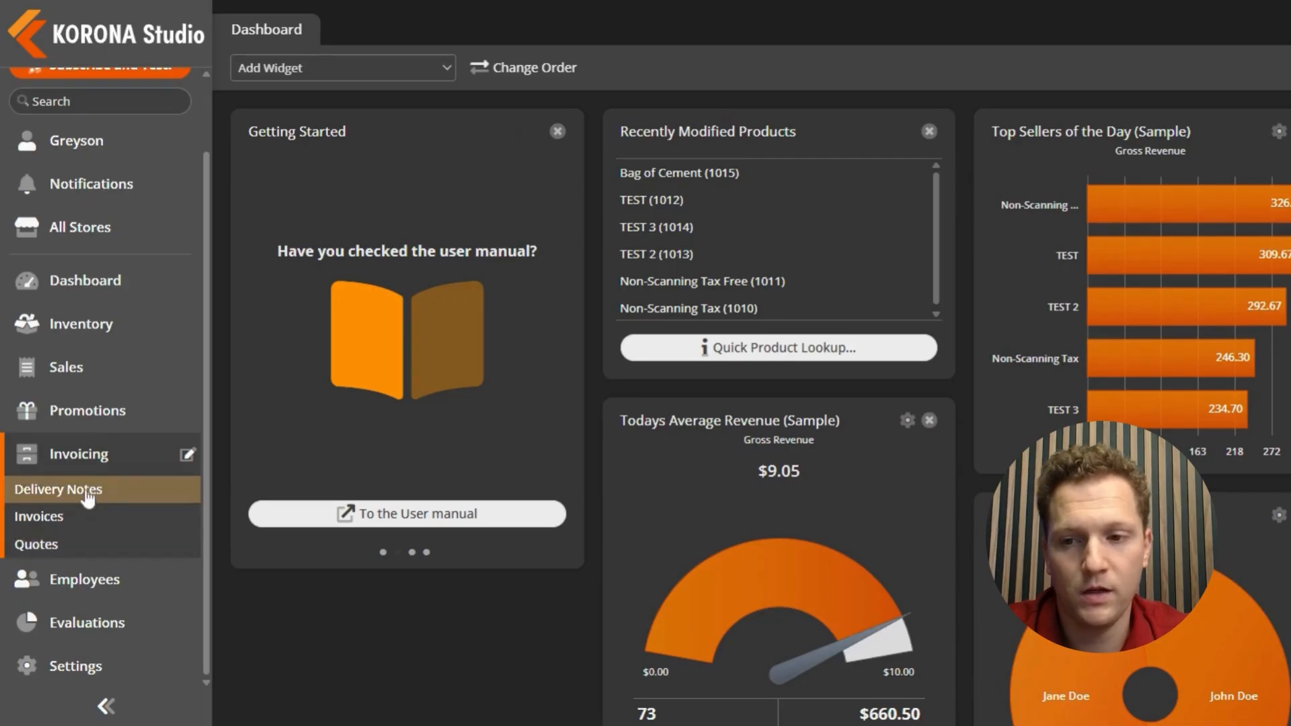
click(79, 544)
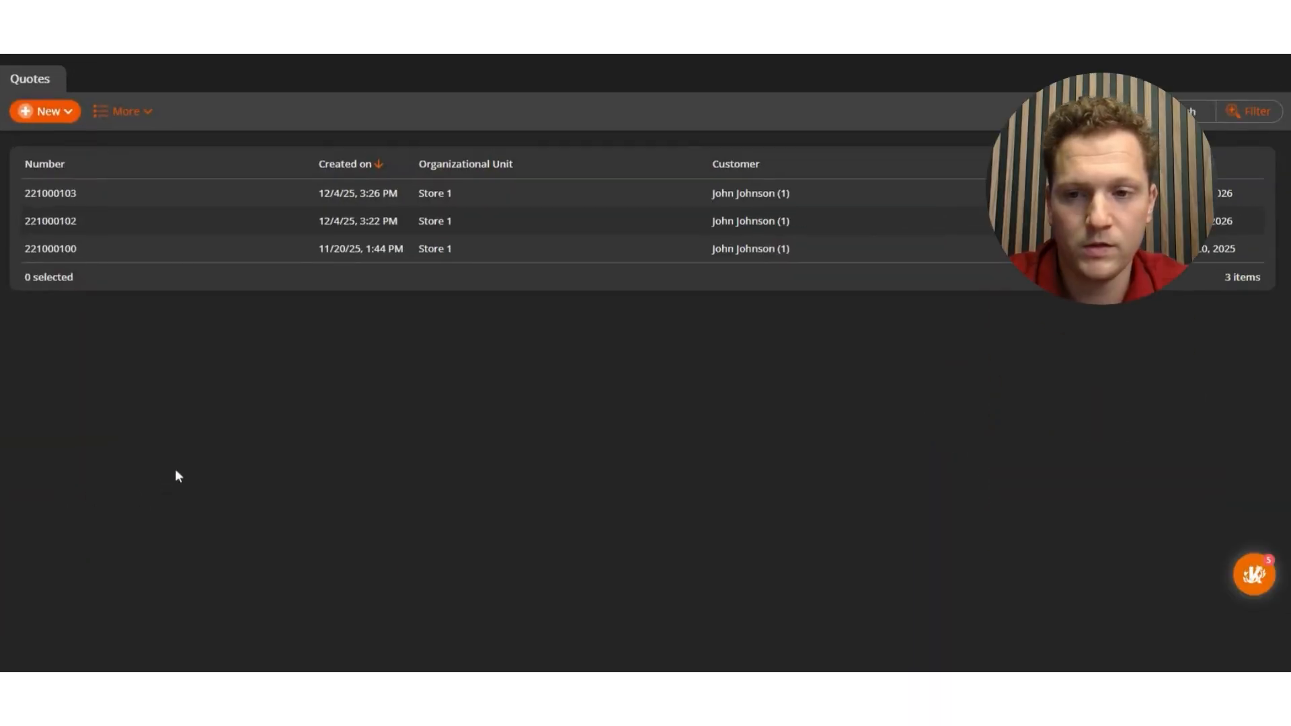
click(40, 112)
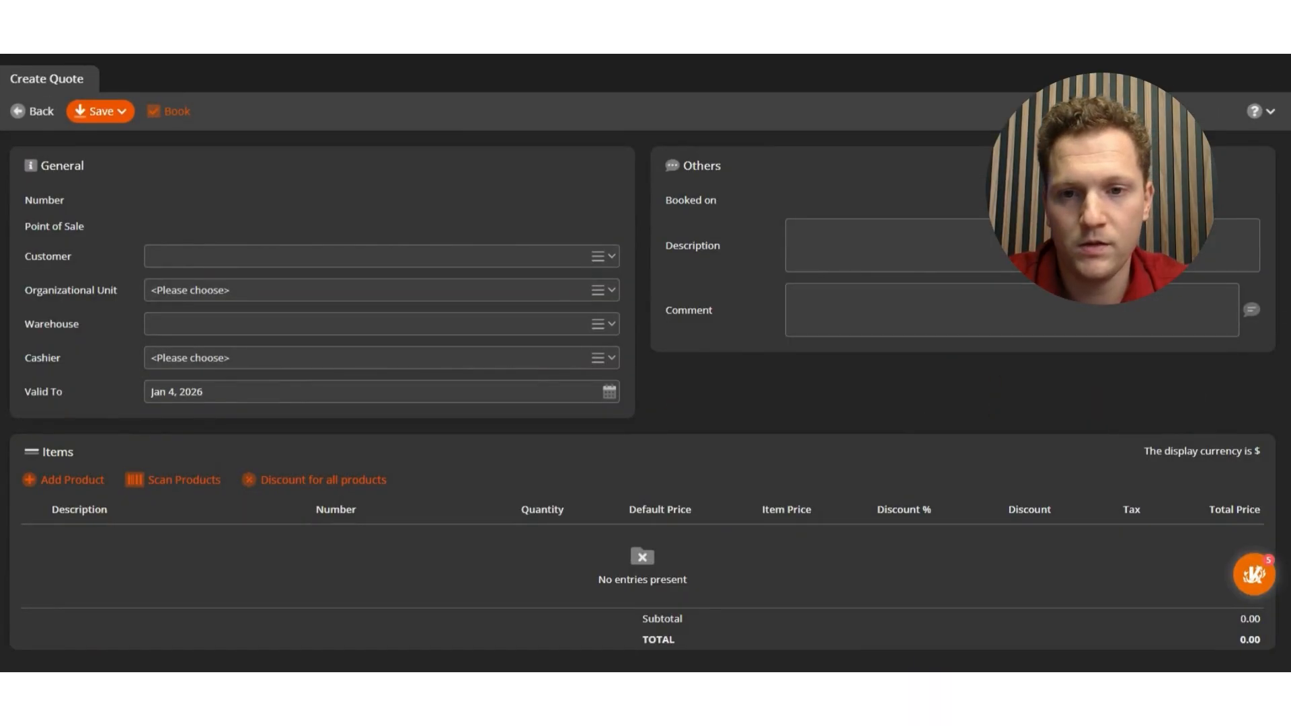
click(175, 256)
click(191, 281)
key(Tab)
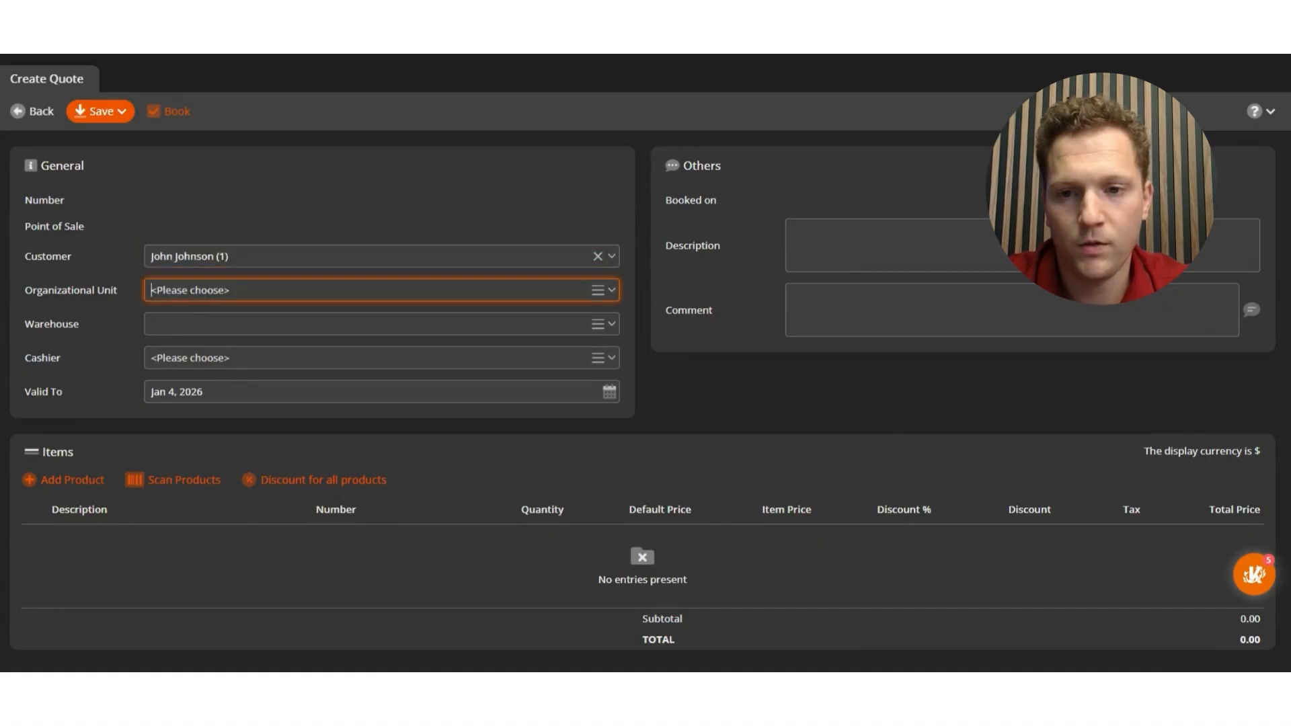
- Set the quote's organizational unit and warehouse to Store 1 and choose the cashier
click(205, 312)
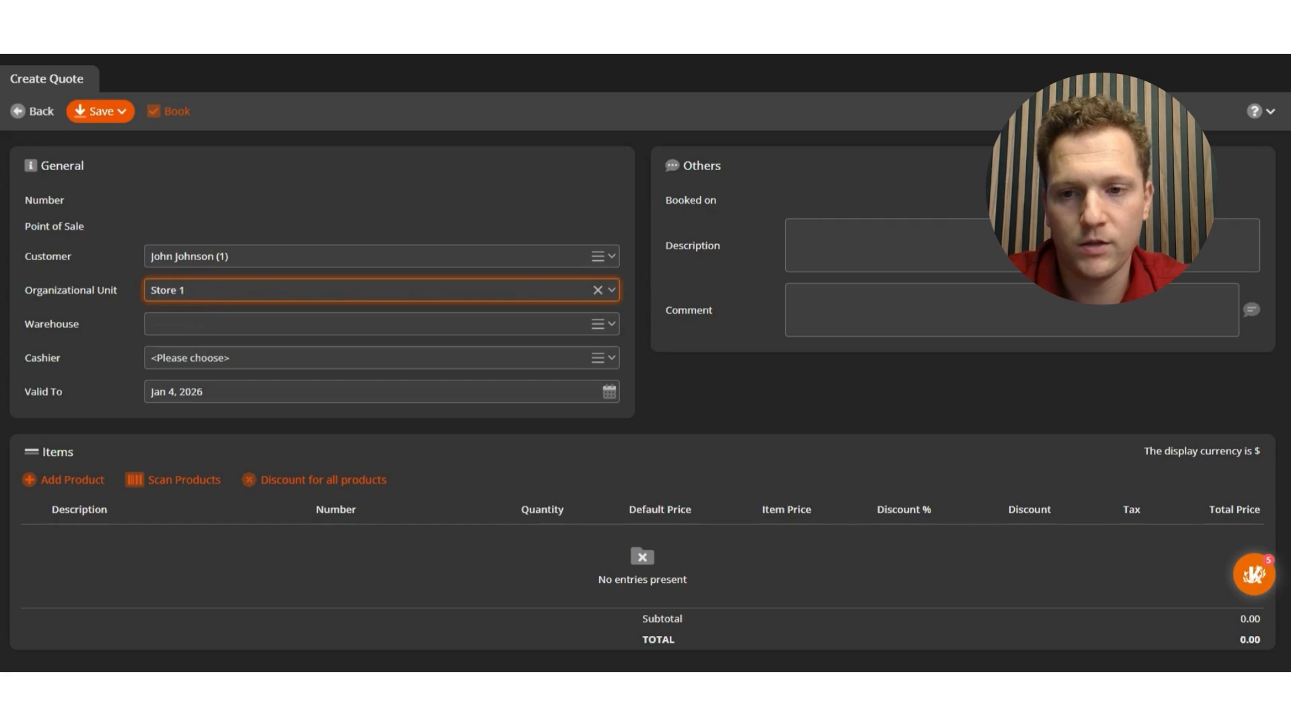
key(Tab)
click(192, 351)
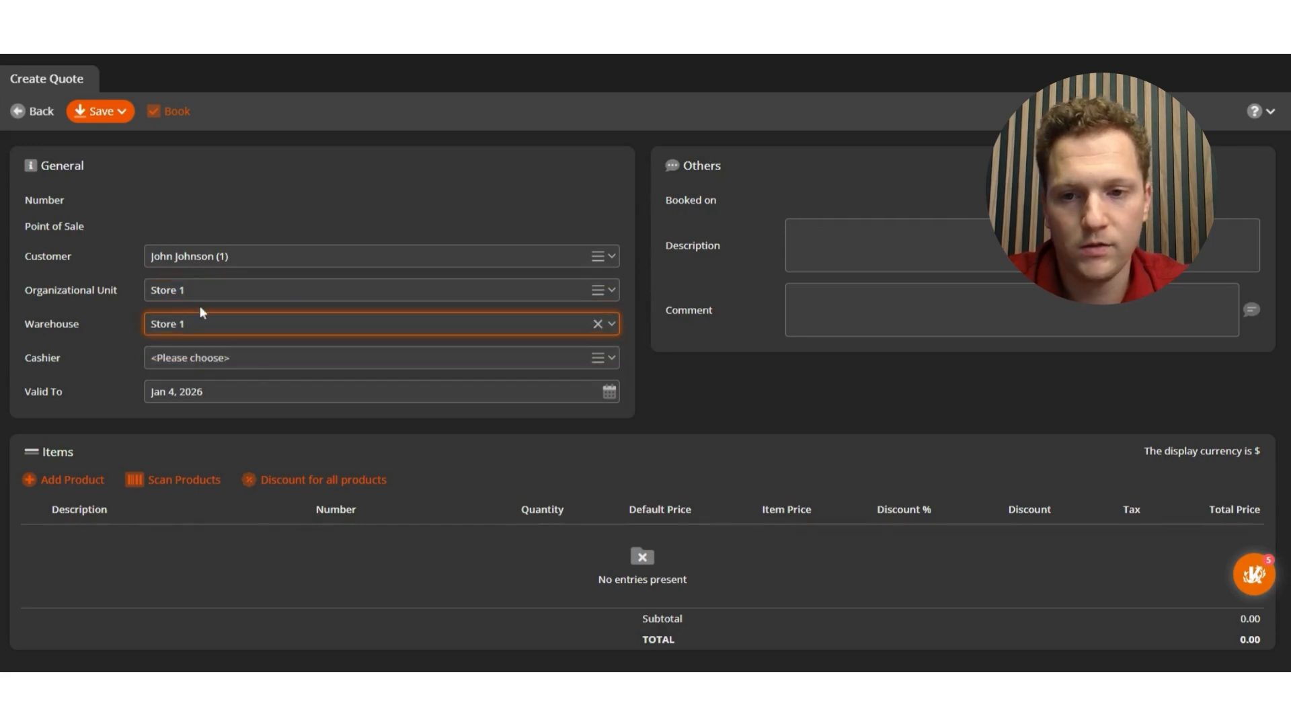
key(Tab)
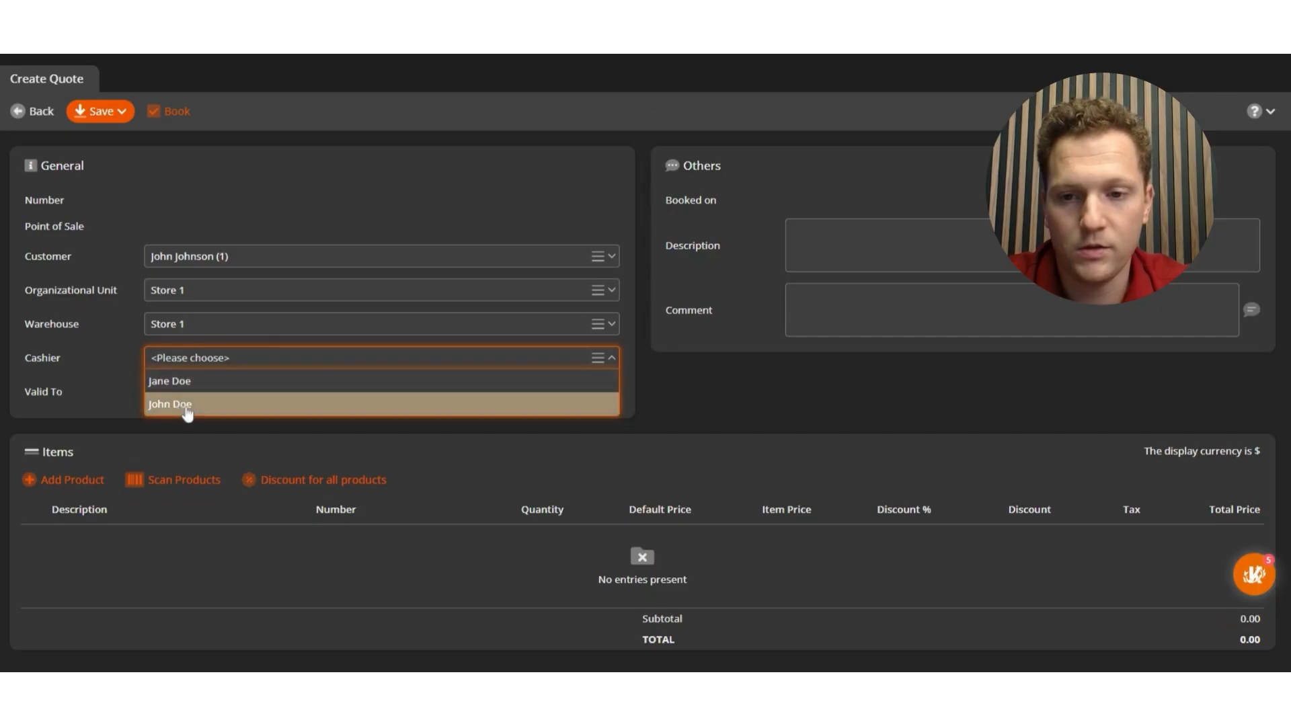
click(186, 407)
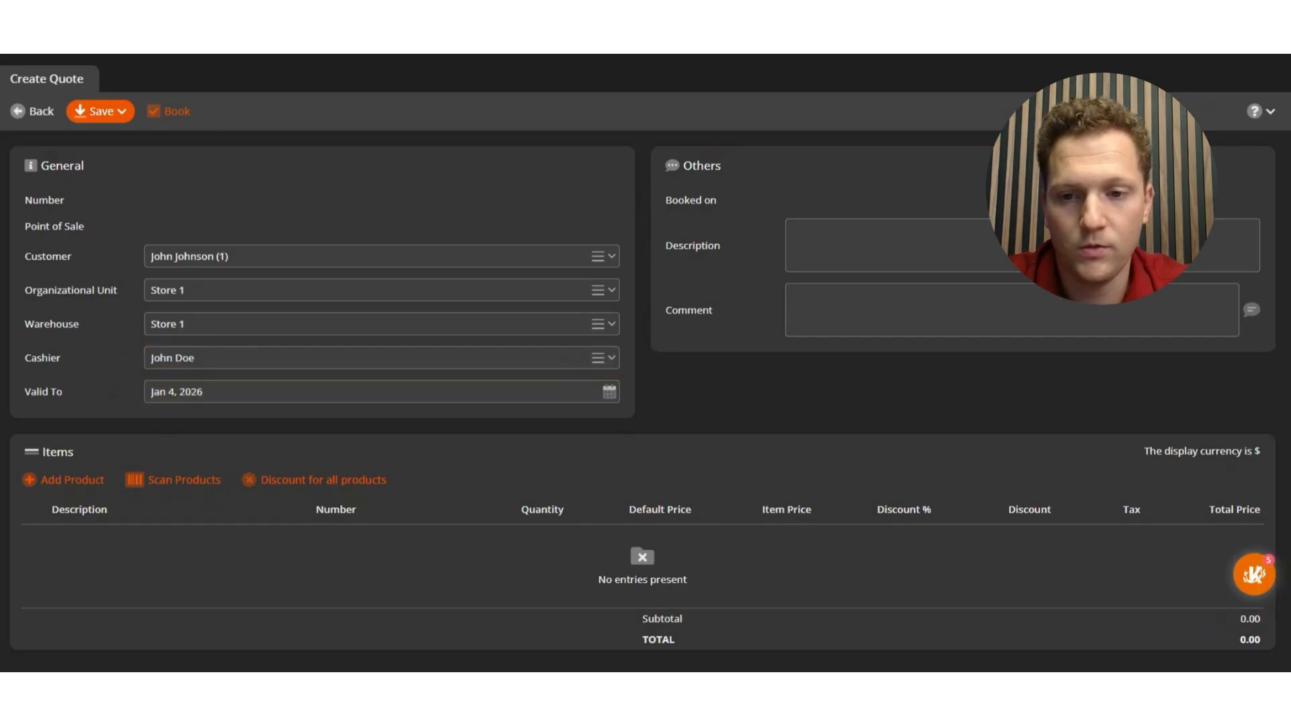
- Set the quote's Valid To date to Jan 31, 2026
click(610, 393)
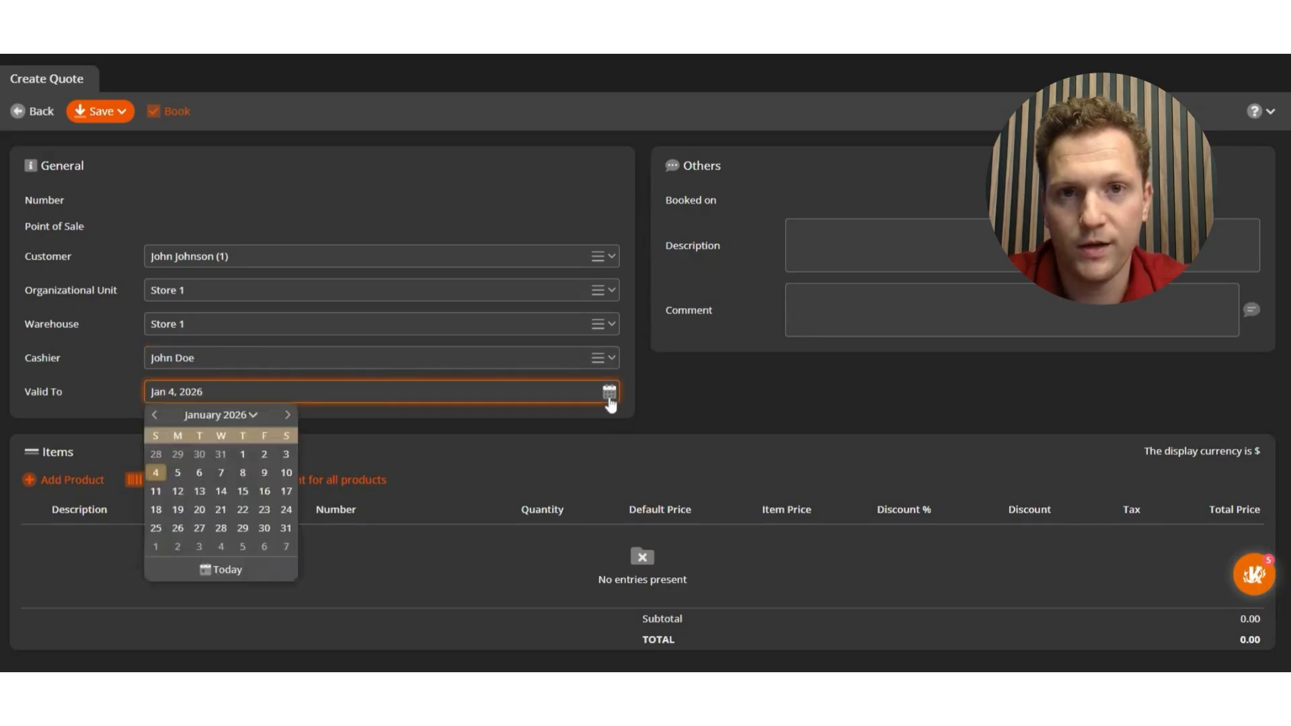
click(269, 531)
click(642, 394)
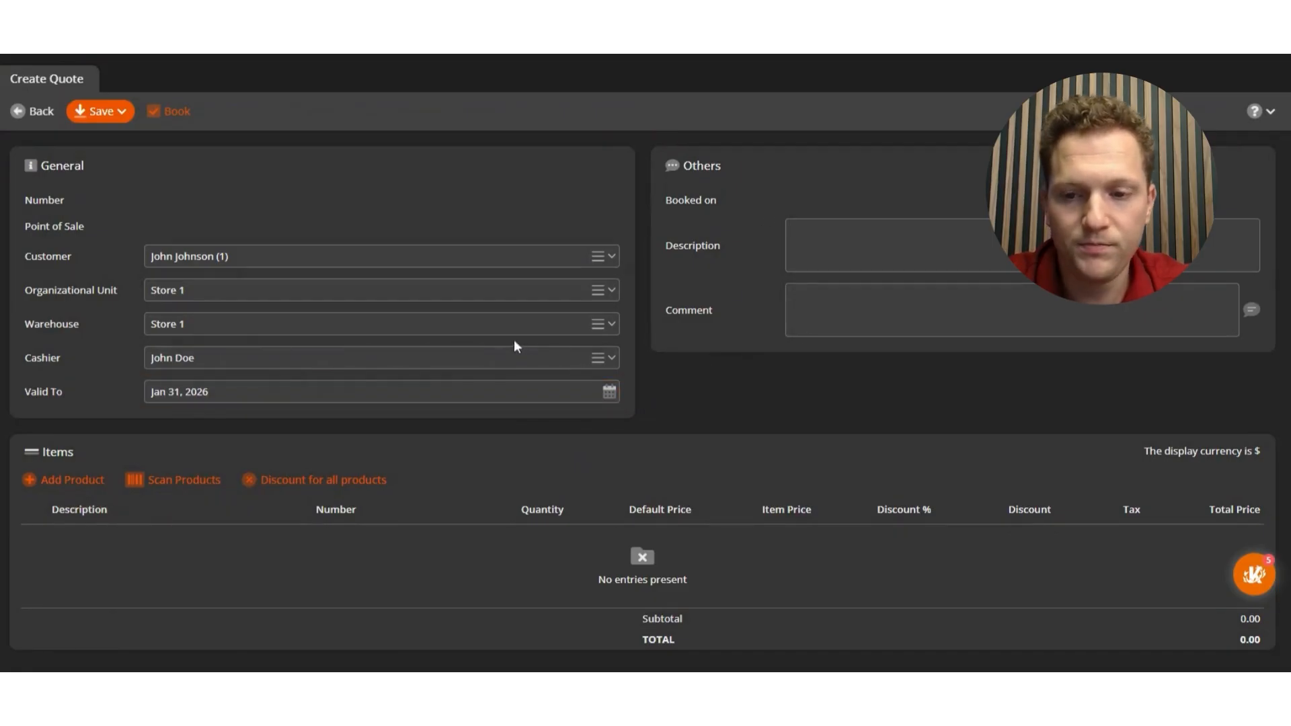
- Add the product Bag of Cement (1015) to the quote with a quantity of 10 and book the quote
click(74, 483)
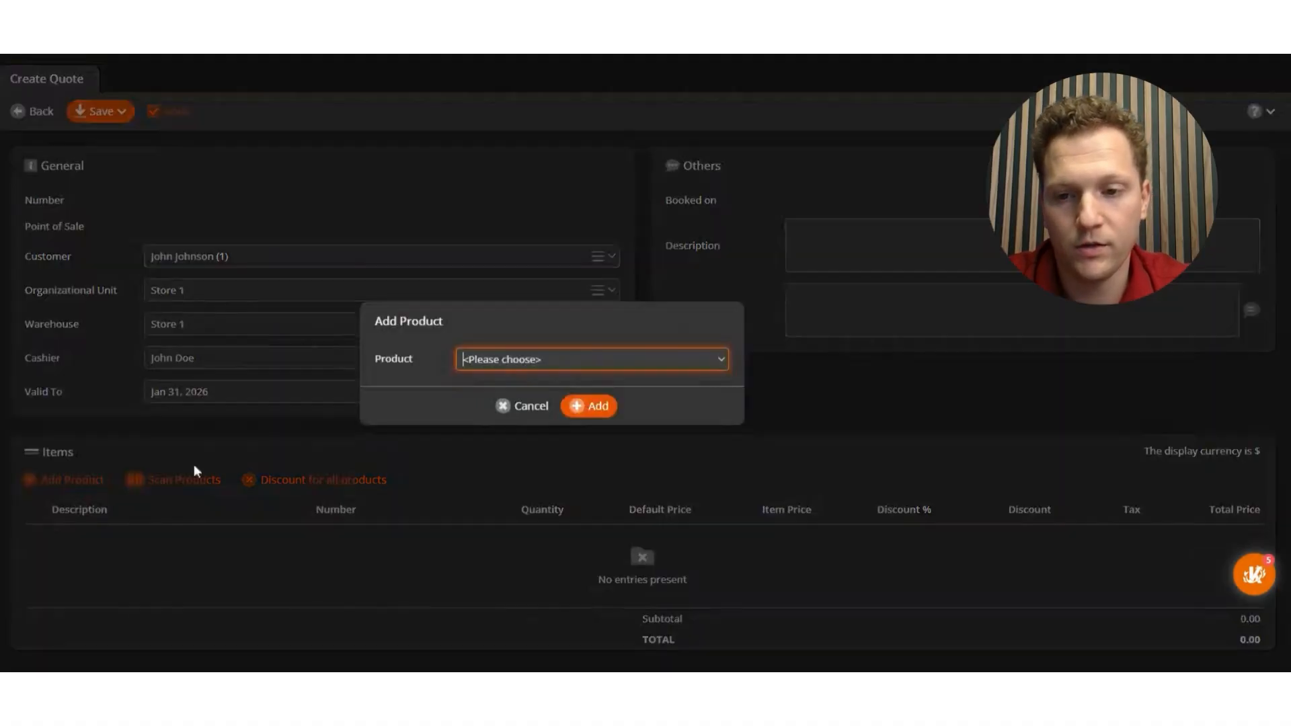
click(534, 359)
click(528, 377)
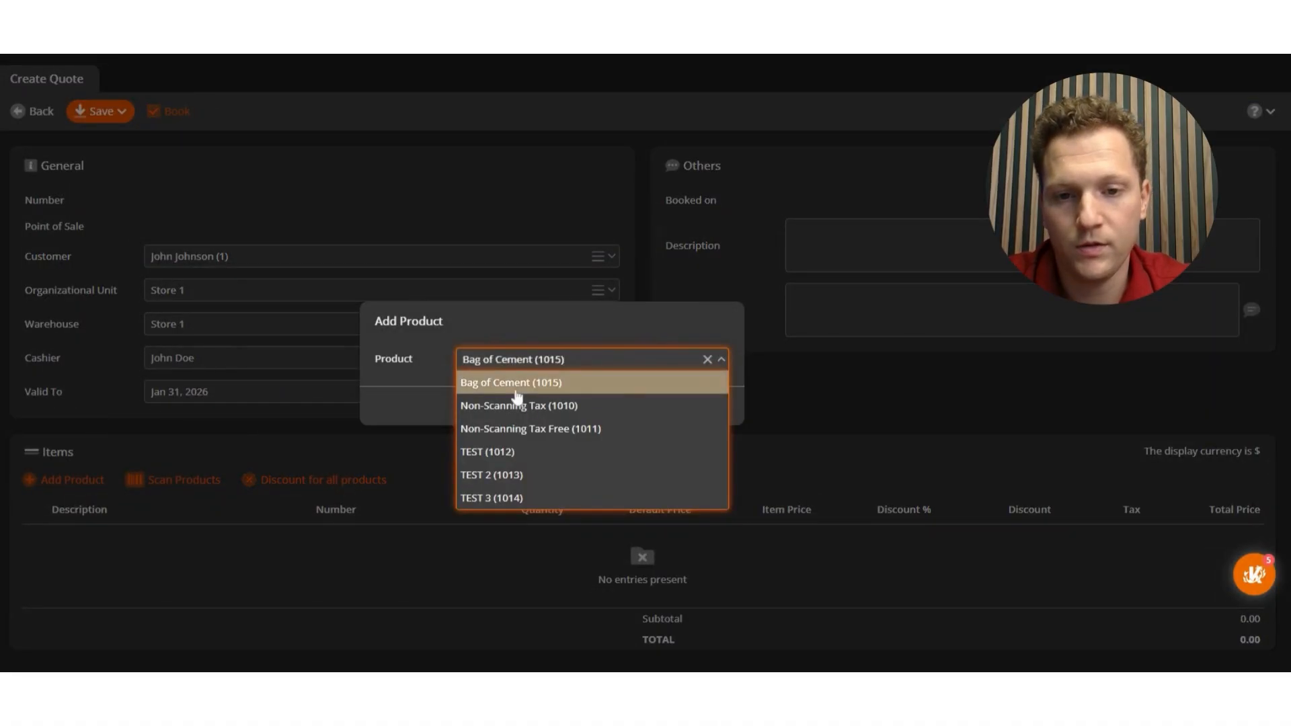
click(603, 409)
click(551, 546)
text(10)
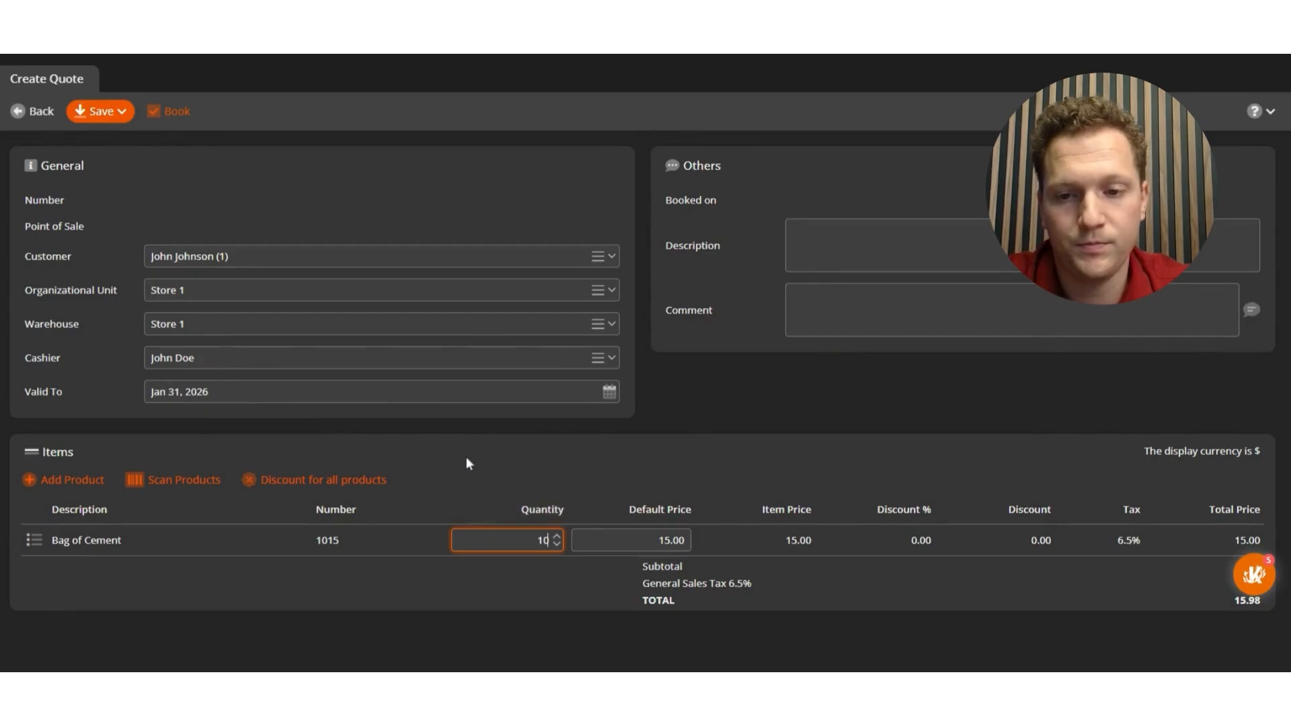
click(636, 541)
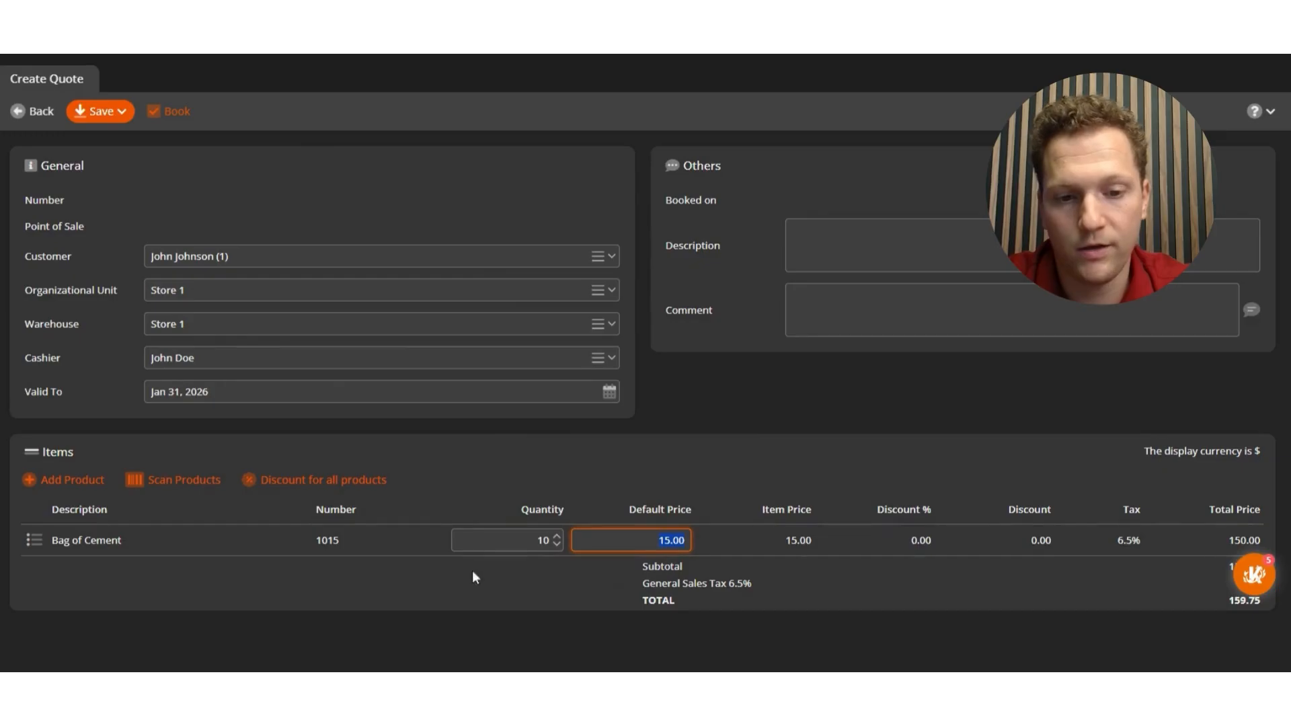
click(164, 113)
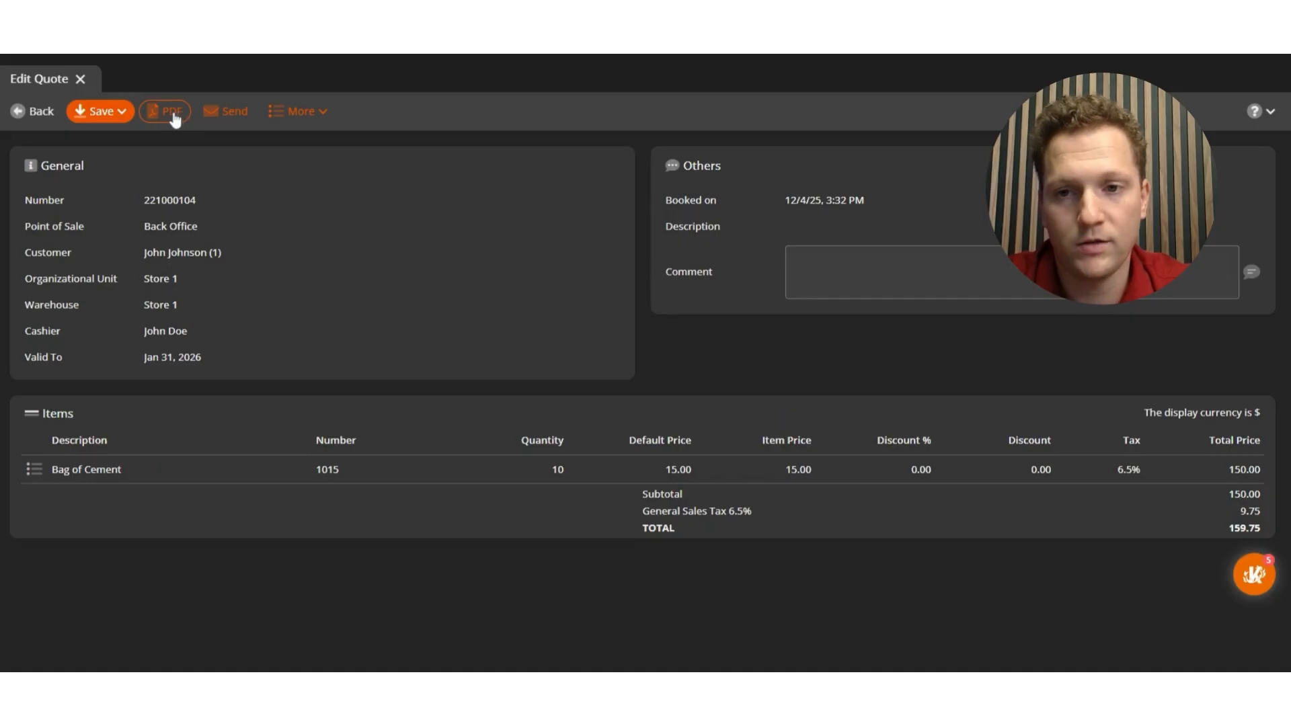
- Send the quote by e-mail with the message "Hello," and "Please see attached Quote," above the existing signature
click(226, 114)
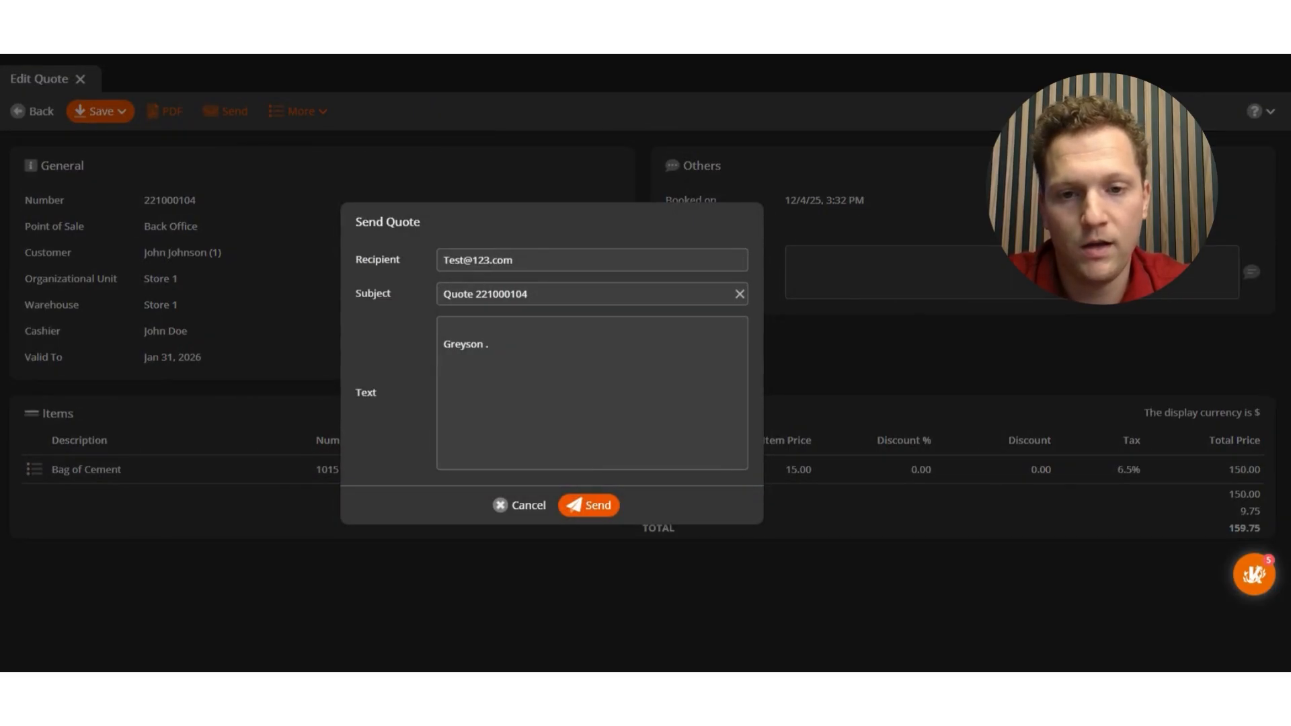
click(511, 329)
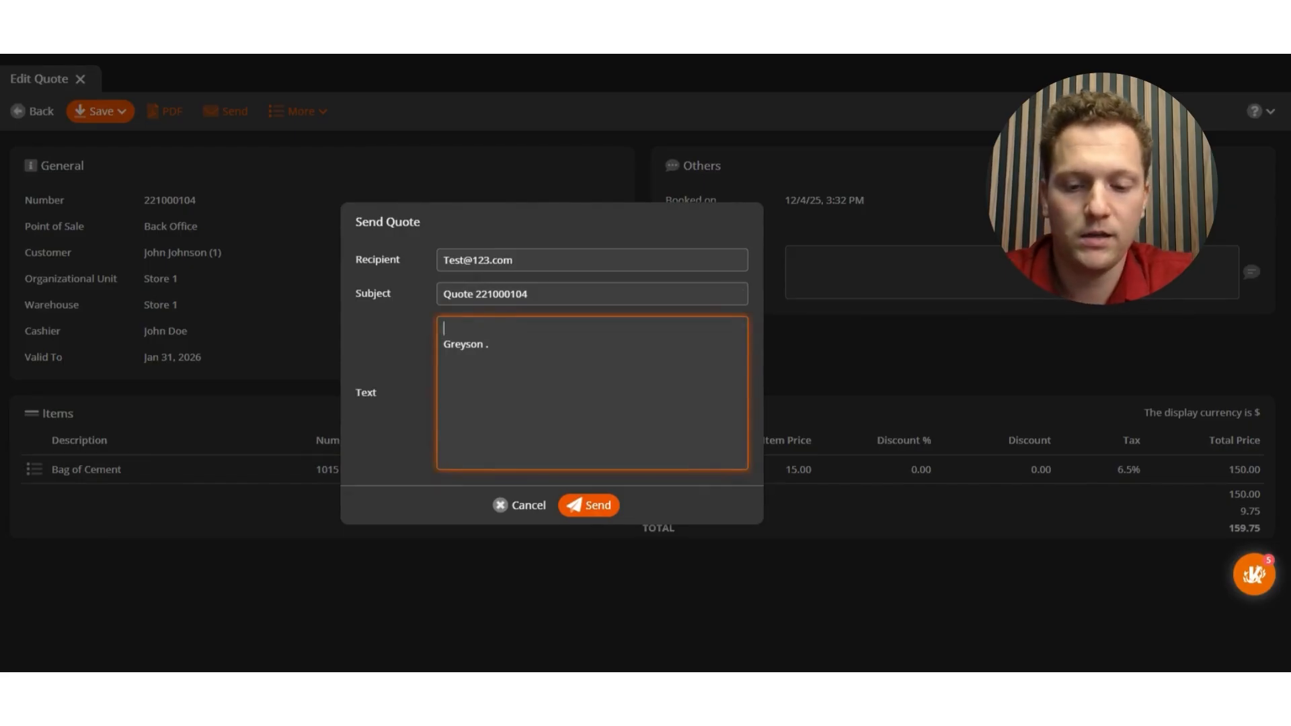
text(Hello,)
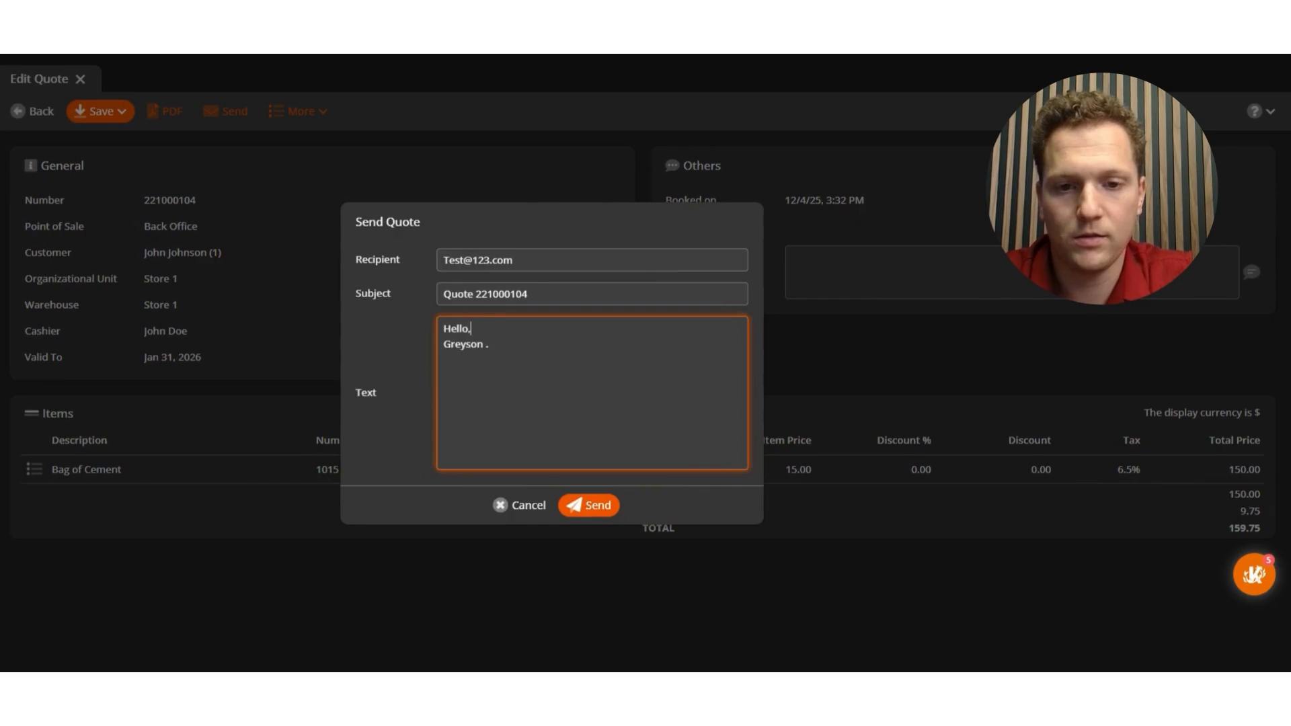
key(Return)
key(Return)
text(Please see attached Quote,)
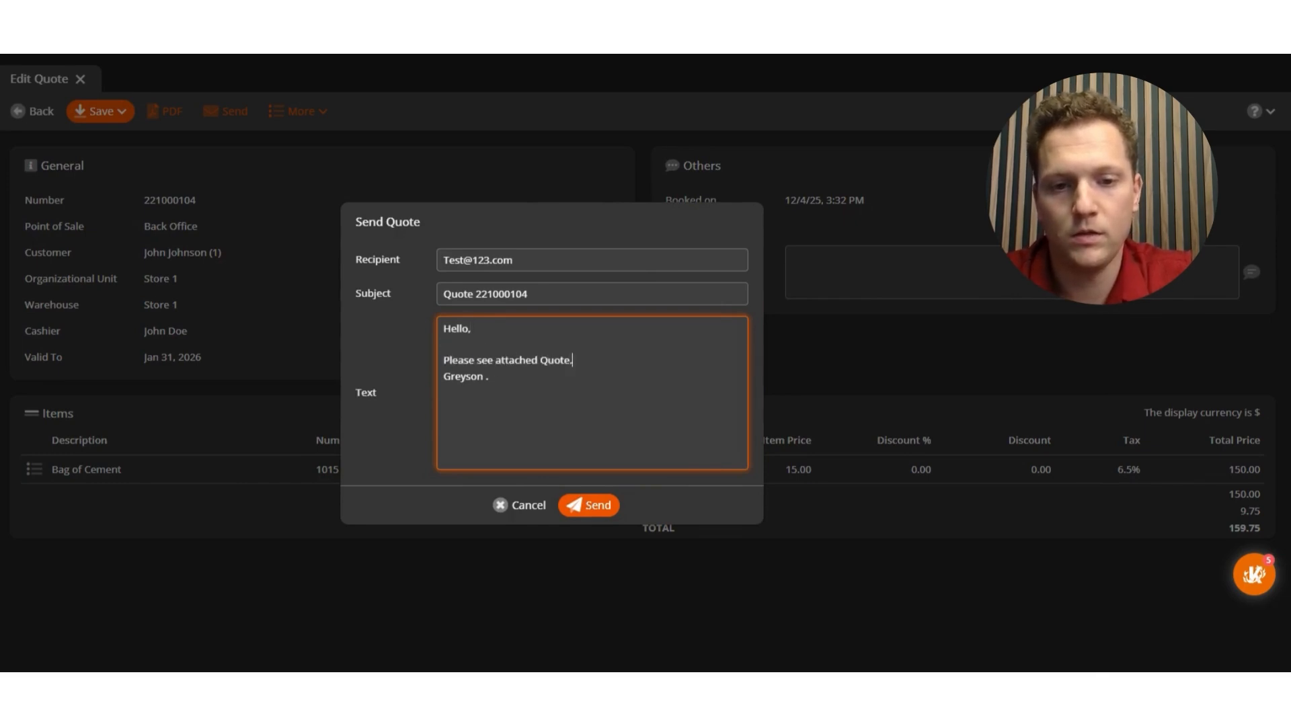
key(Return)
click(596, 507)
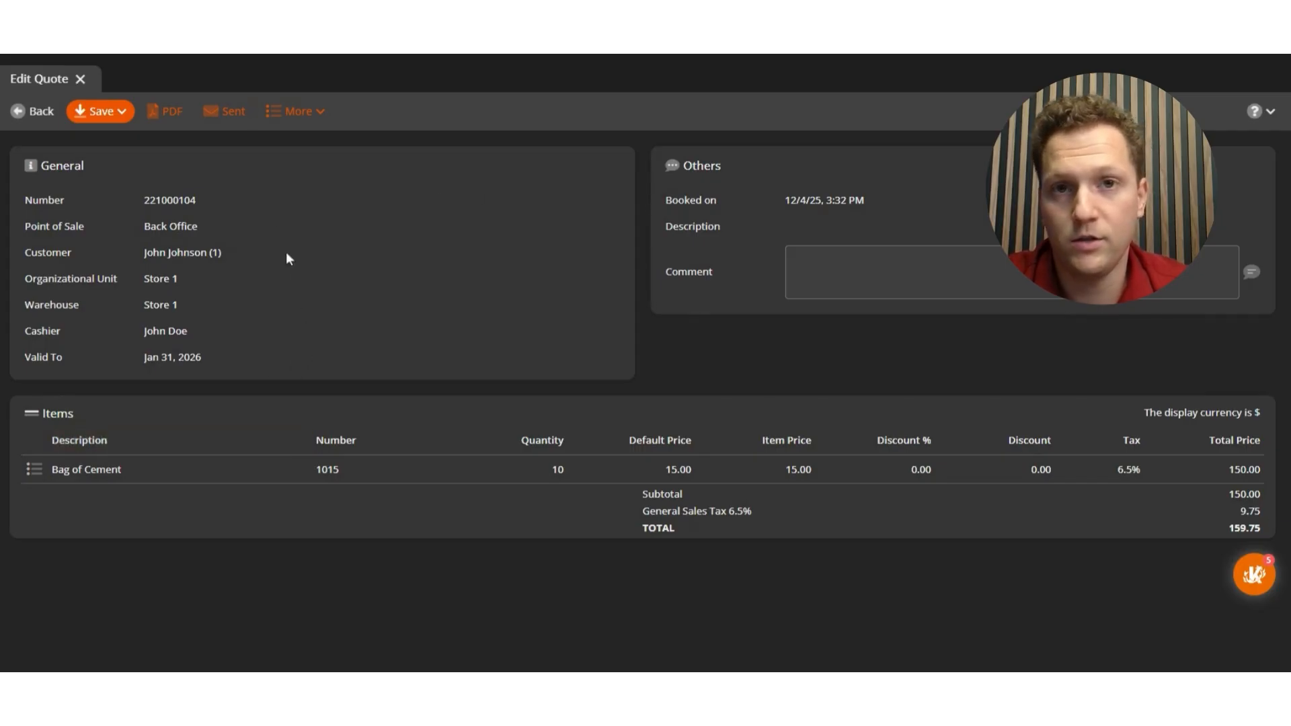
click(300, 113)
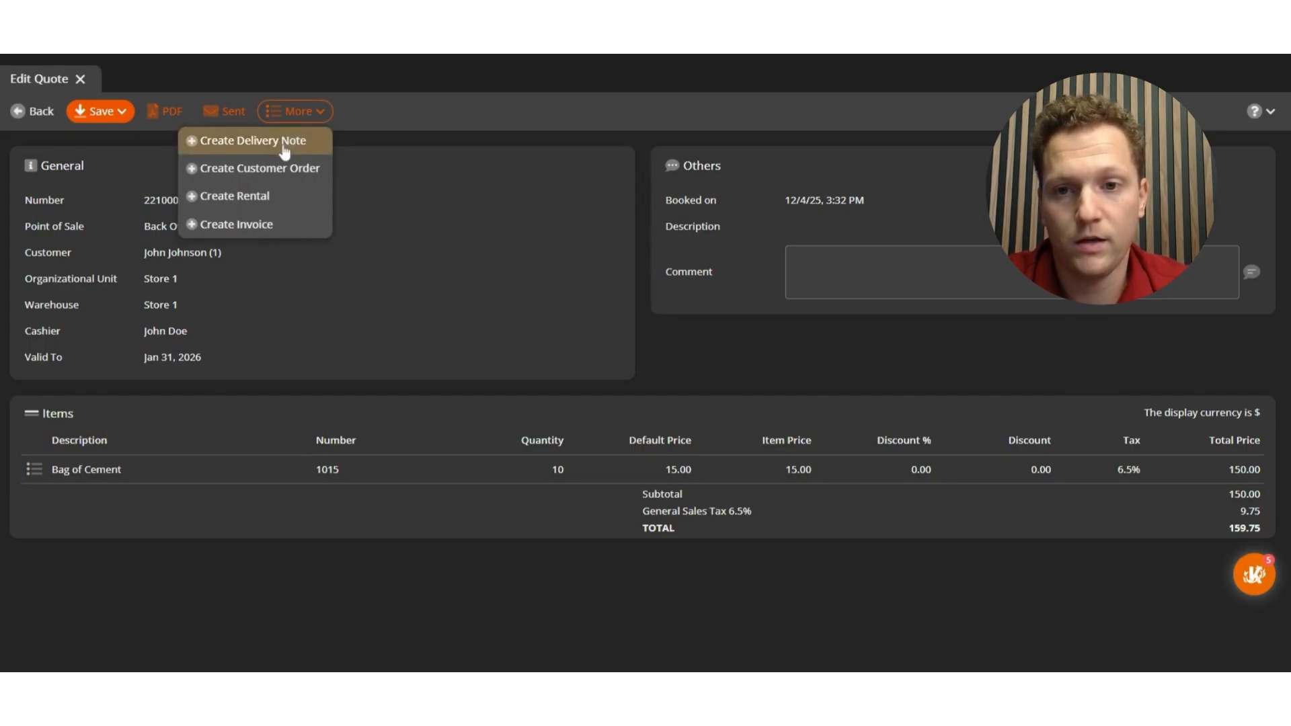
click(712, 175)
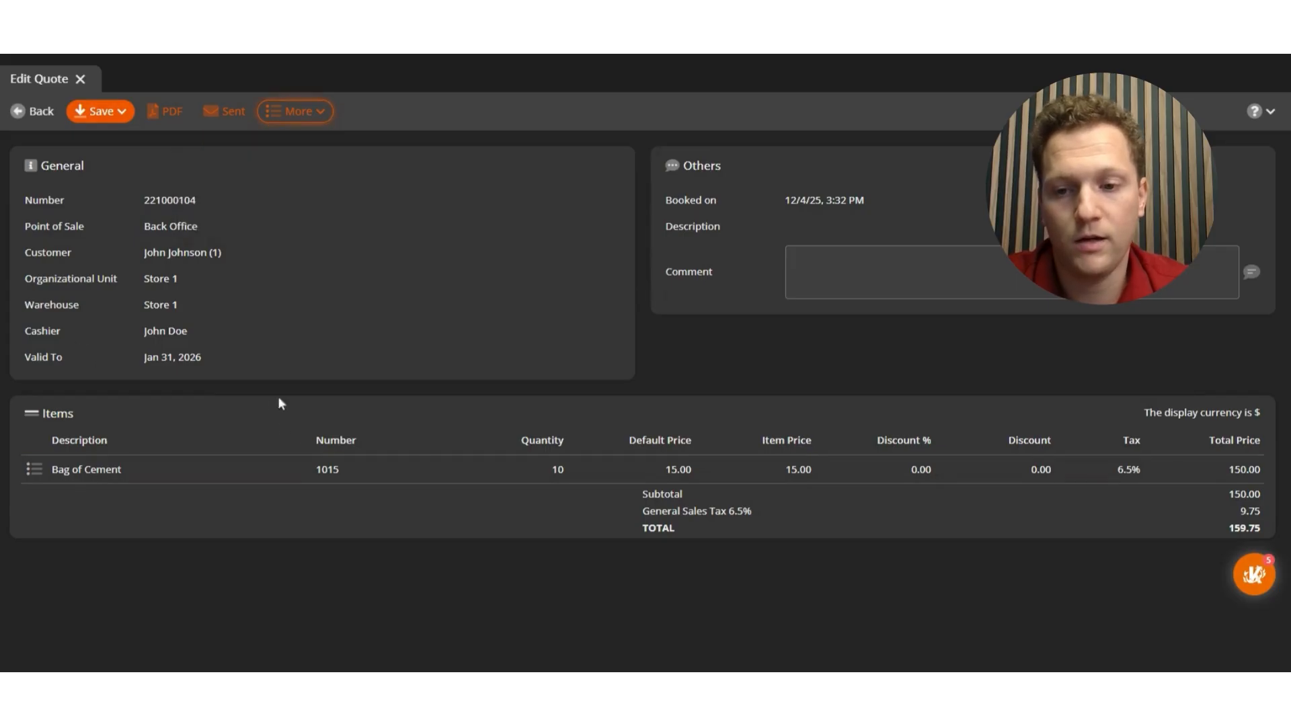
click(297, 118)
click(386, 240)
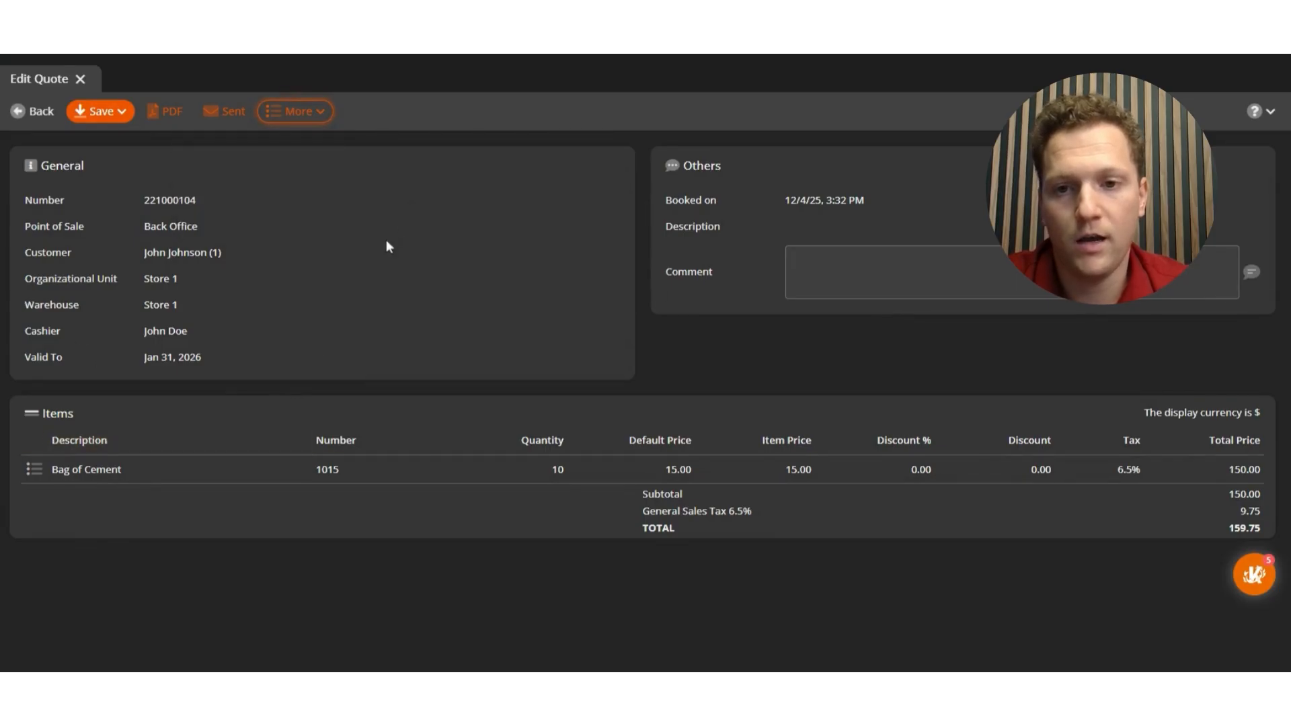
click(298, 119)
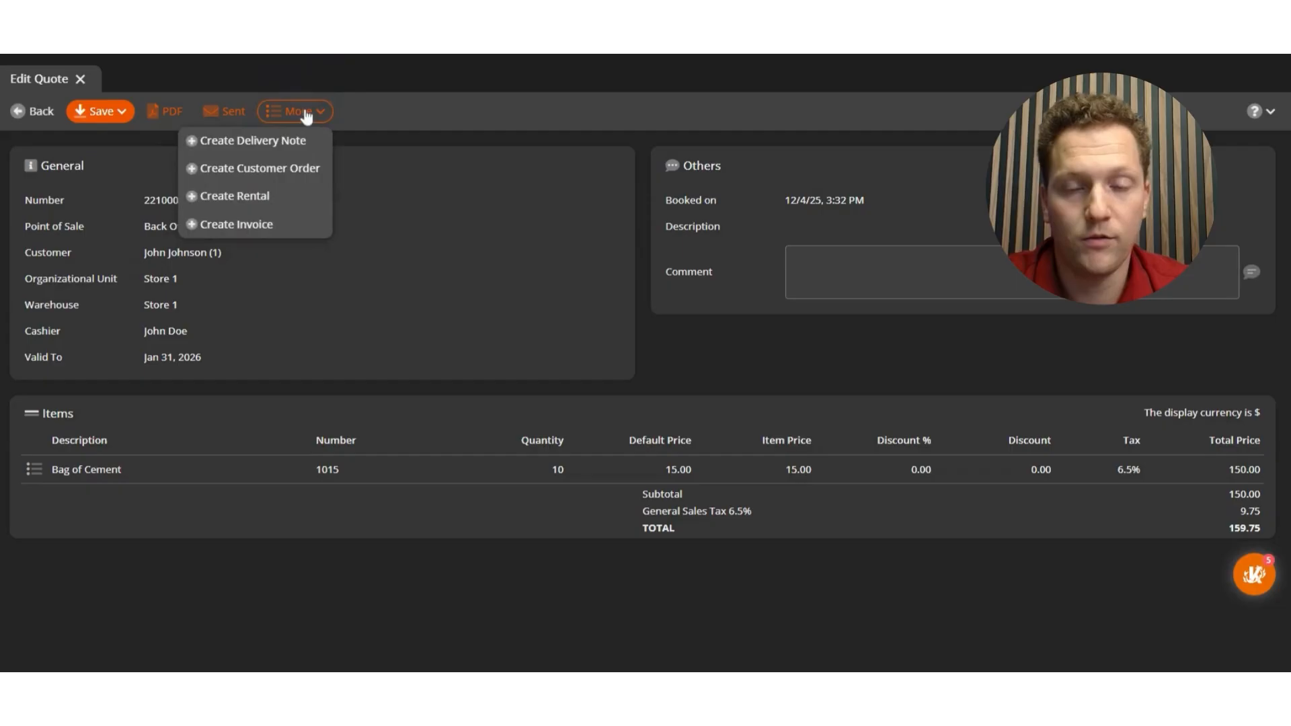
click(353, 230)
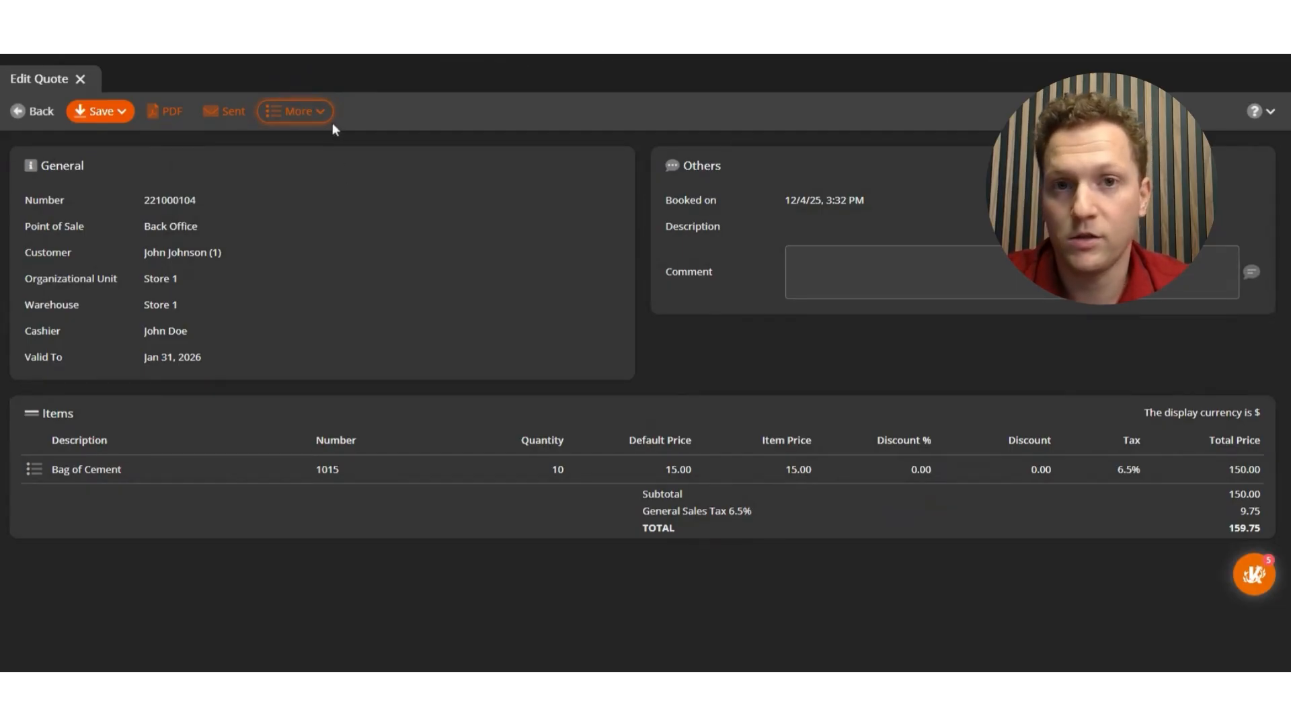
- Create a delivery note from the booked quote
click(311, 107)
click(309, 109)
click(313, 113)
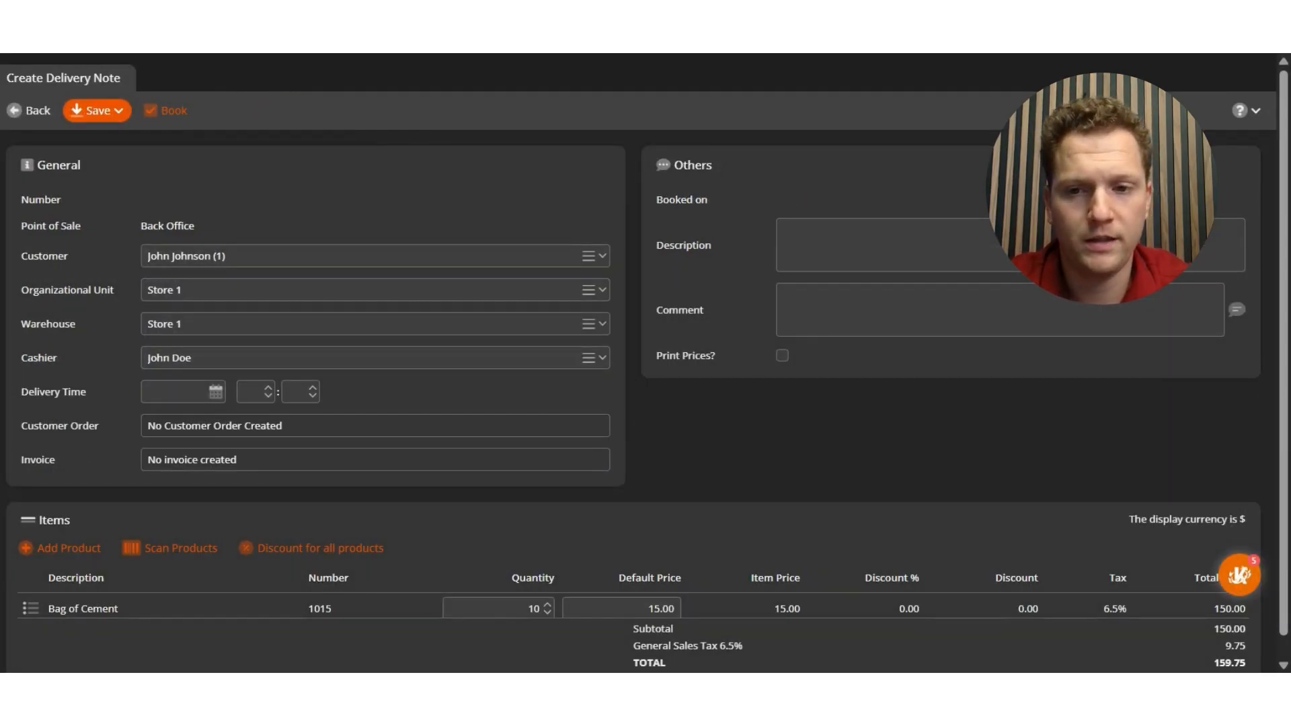
- Set the delivery note's delivery time to Dec 12, 2025 at 14:00 and review its items
click(216, 393)
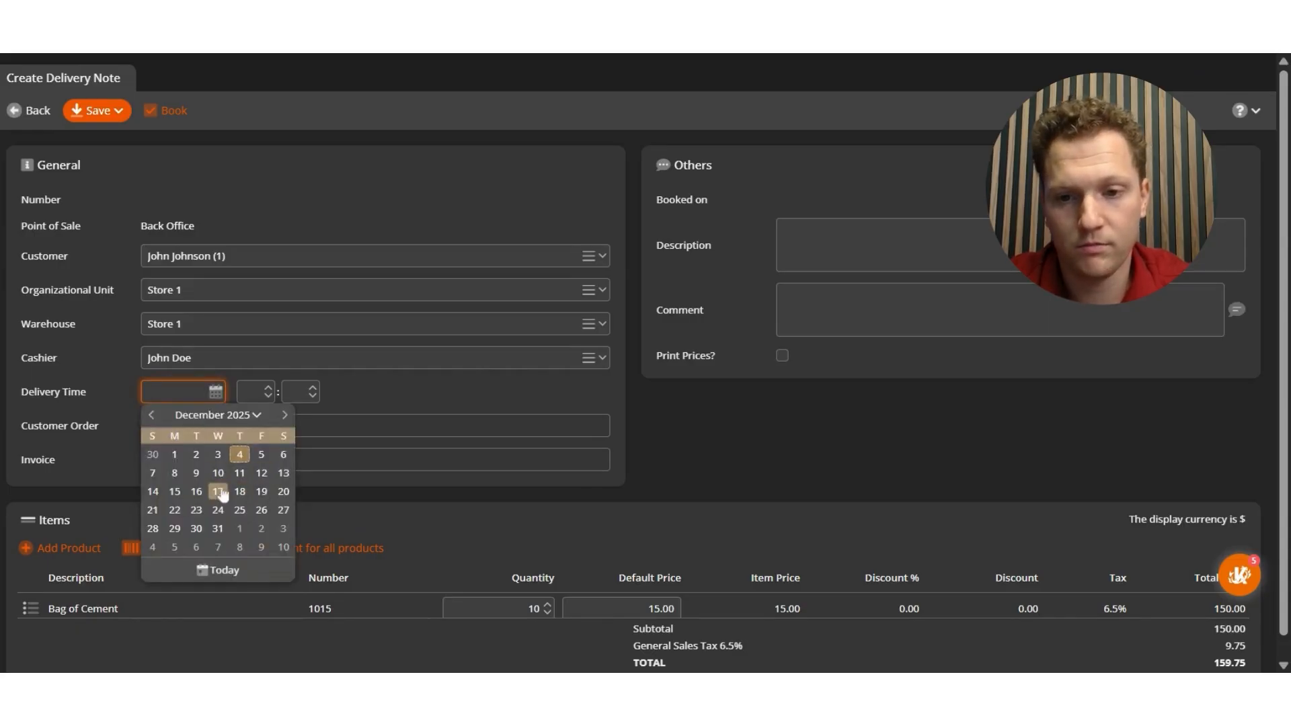
click(262, 473)
key(Tab)
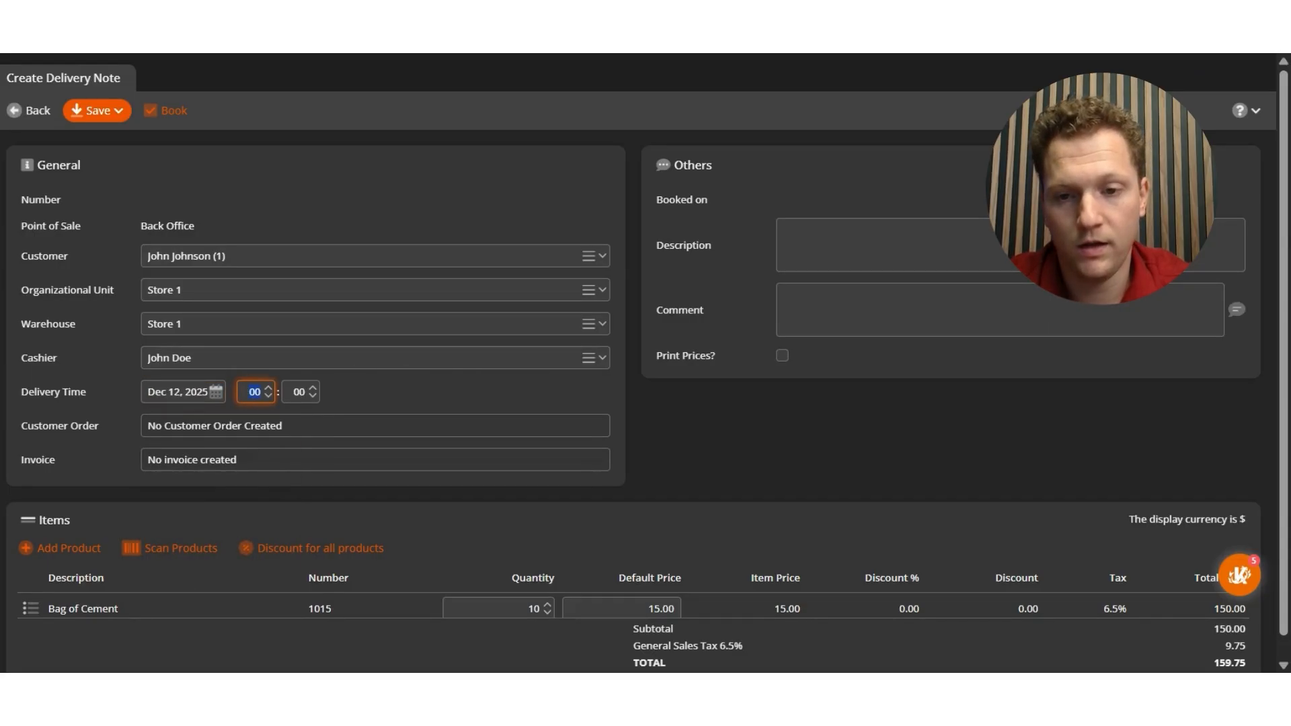
text(14)
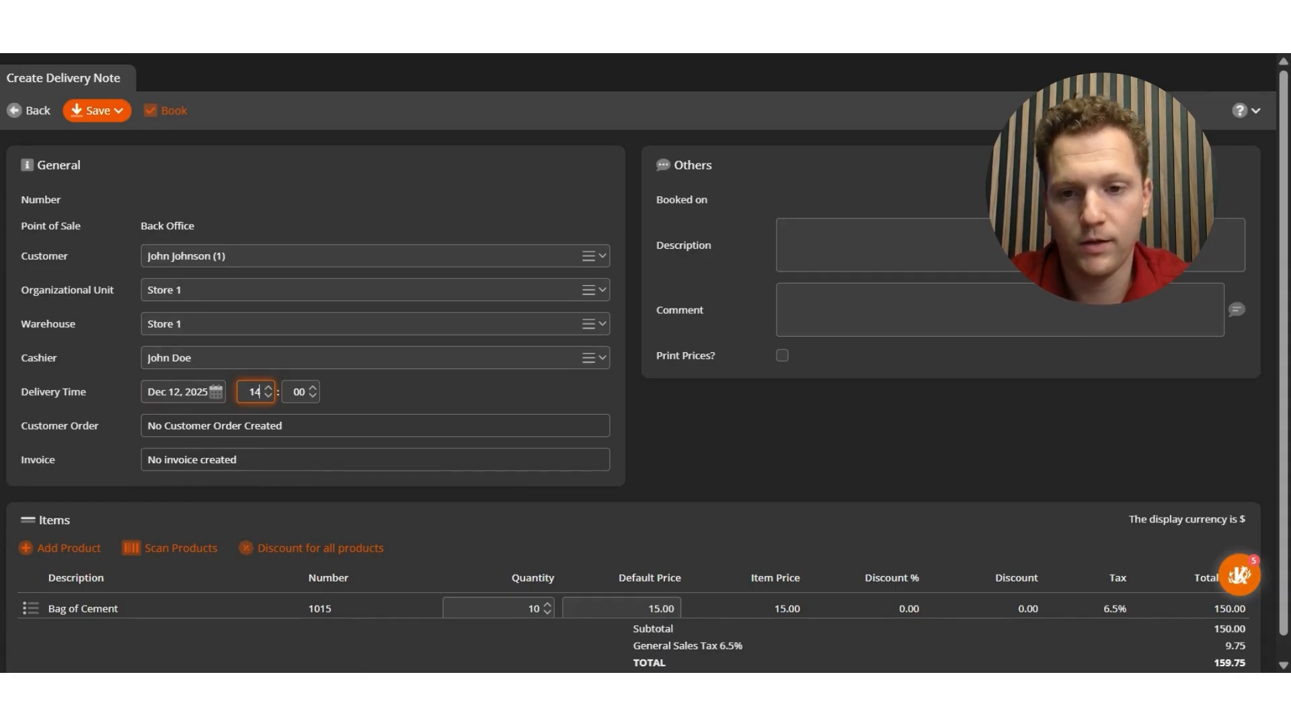
click(320, 392)
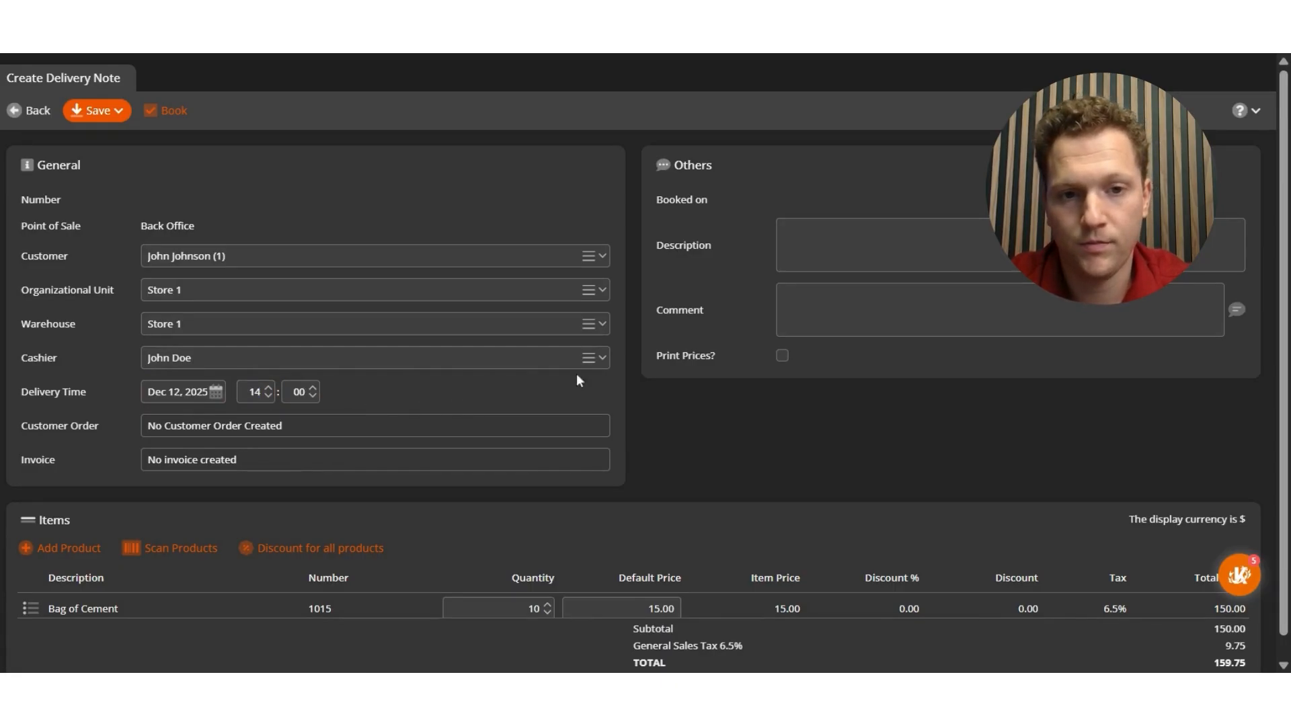
scroll(524, 401, down, 2)
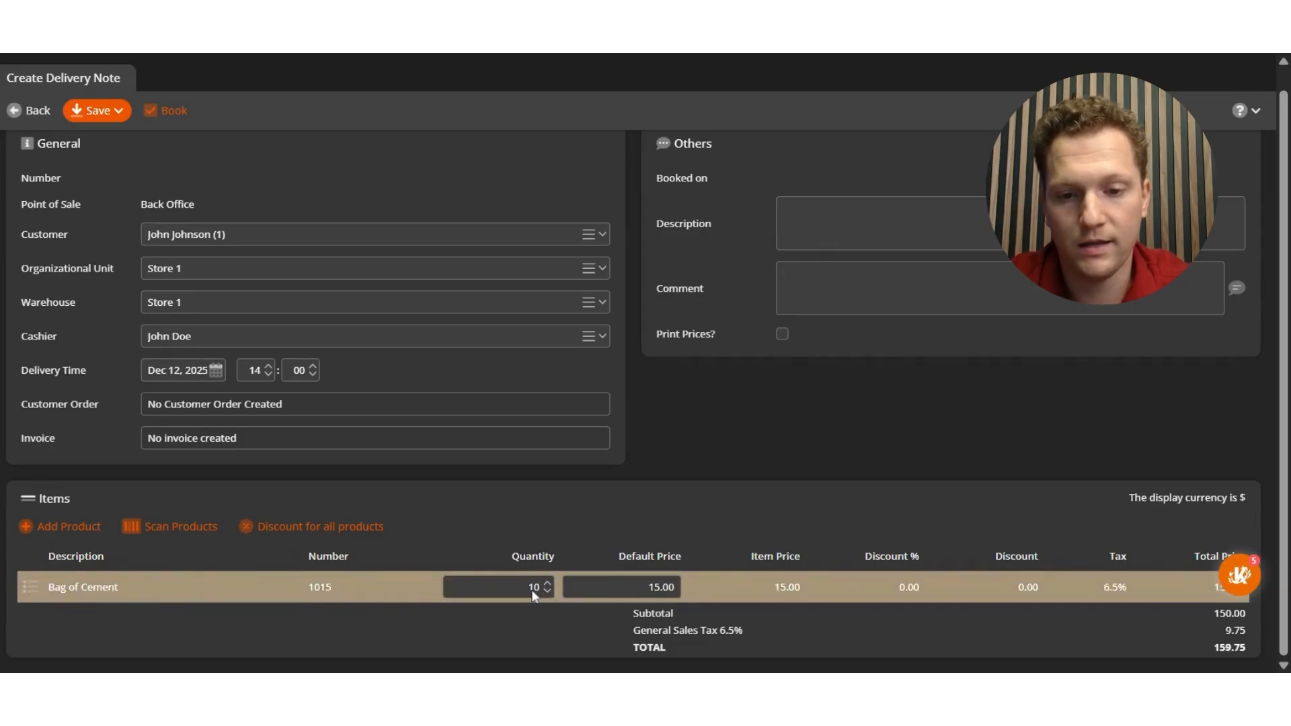
scroll(532, 552, up, 1)
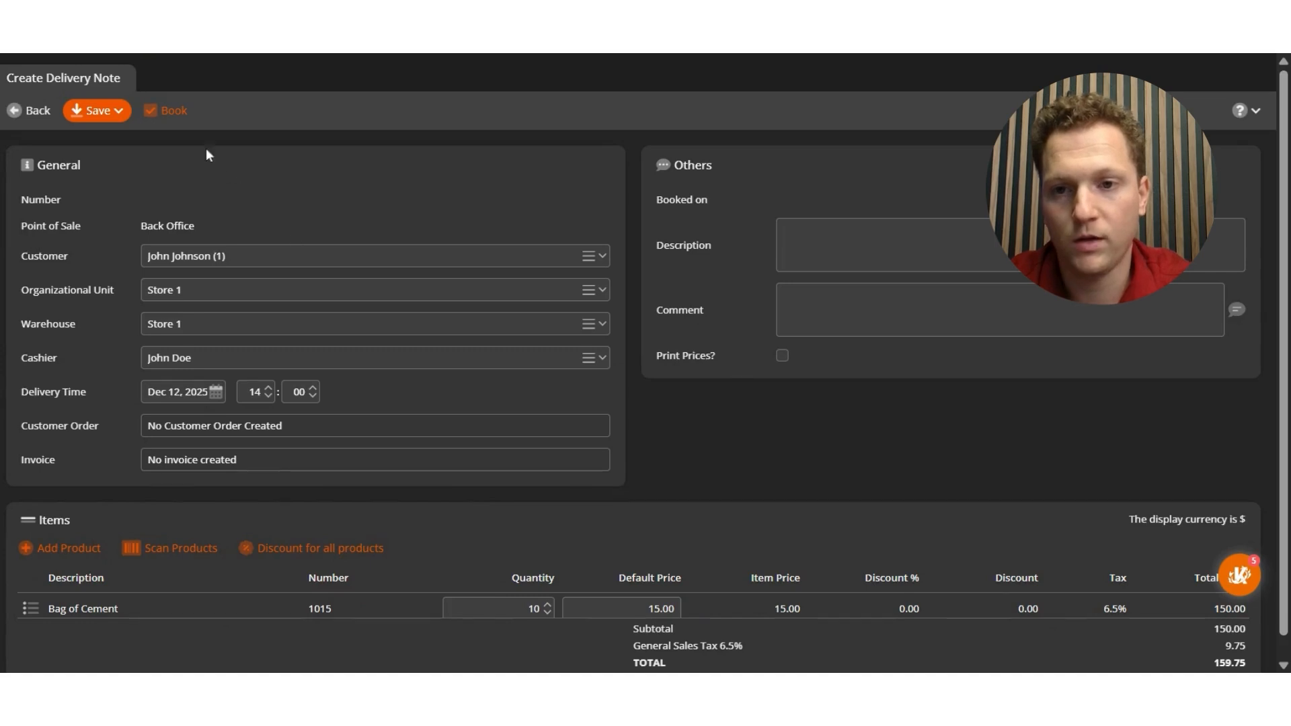
scroll(211, 140, down, 1)
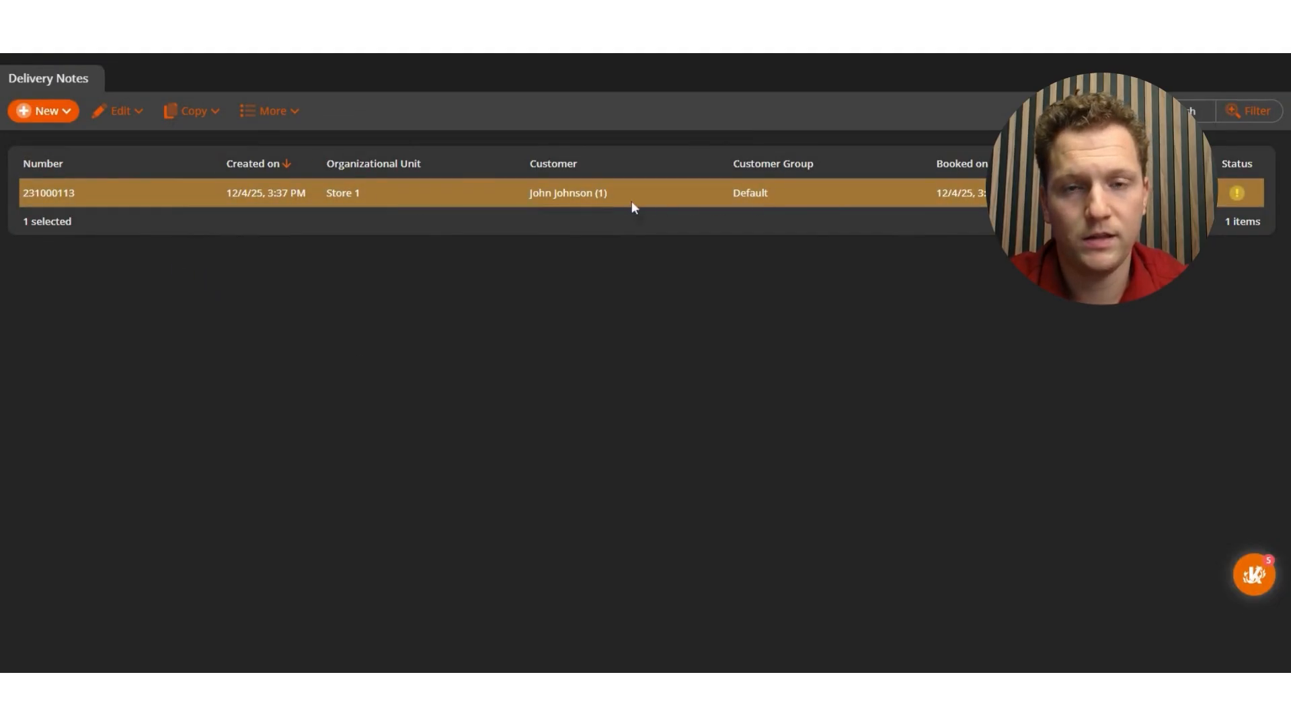
- Open the delivery note from the Delivery Notes list and display its additional actions
double_click(240, 195)
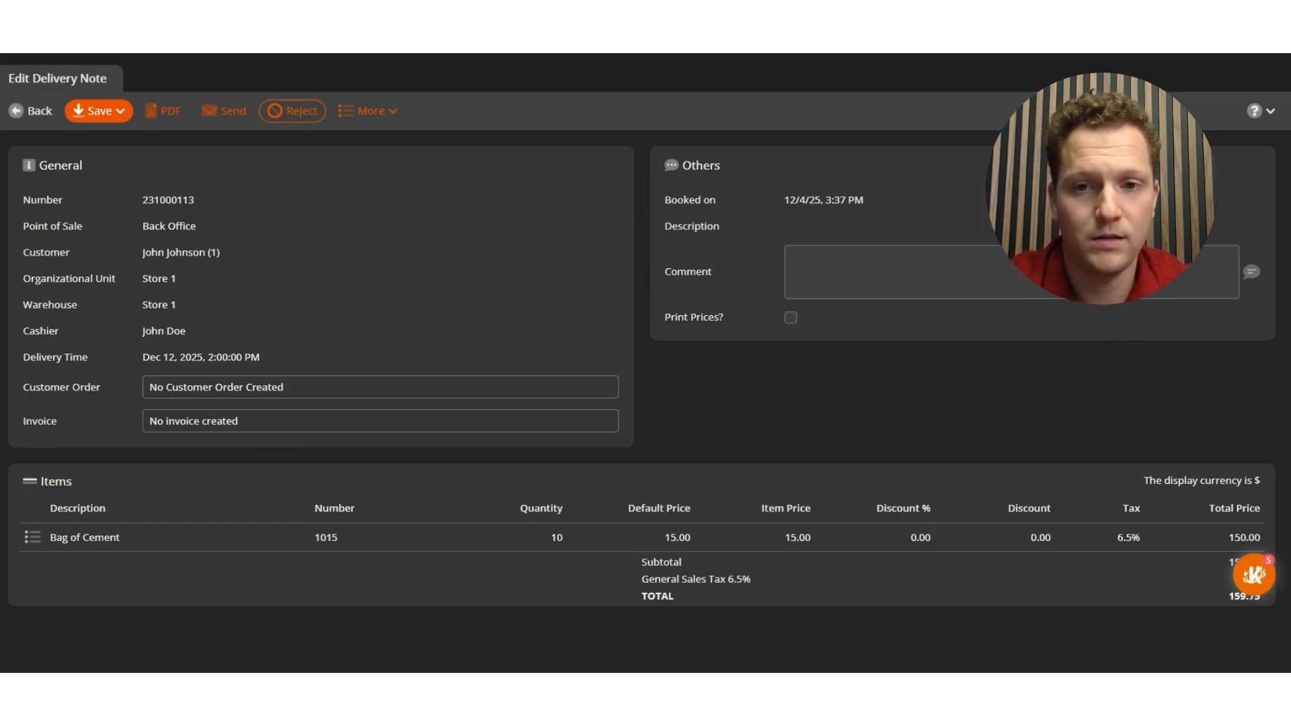
click(353, 116)
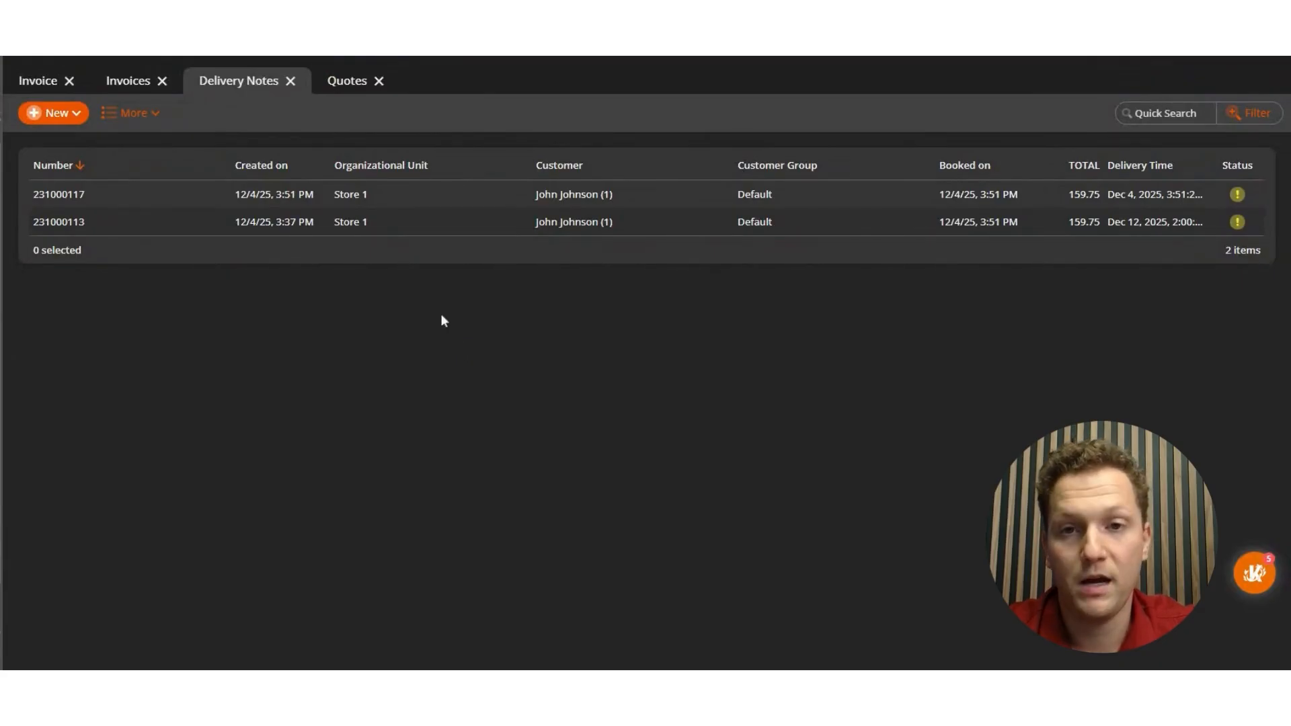
- Create one collective invoice for the customer from both booked delivery notes in the Delivery Notes list
click(373, 204)
ctrl+click(369, 229)
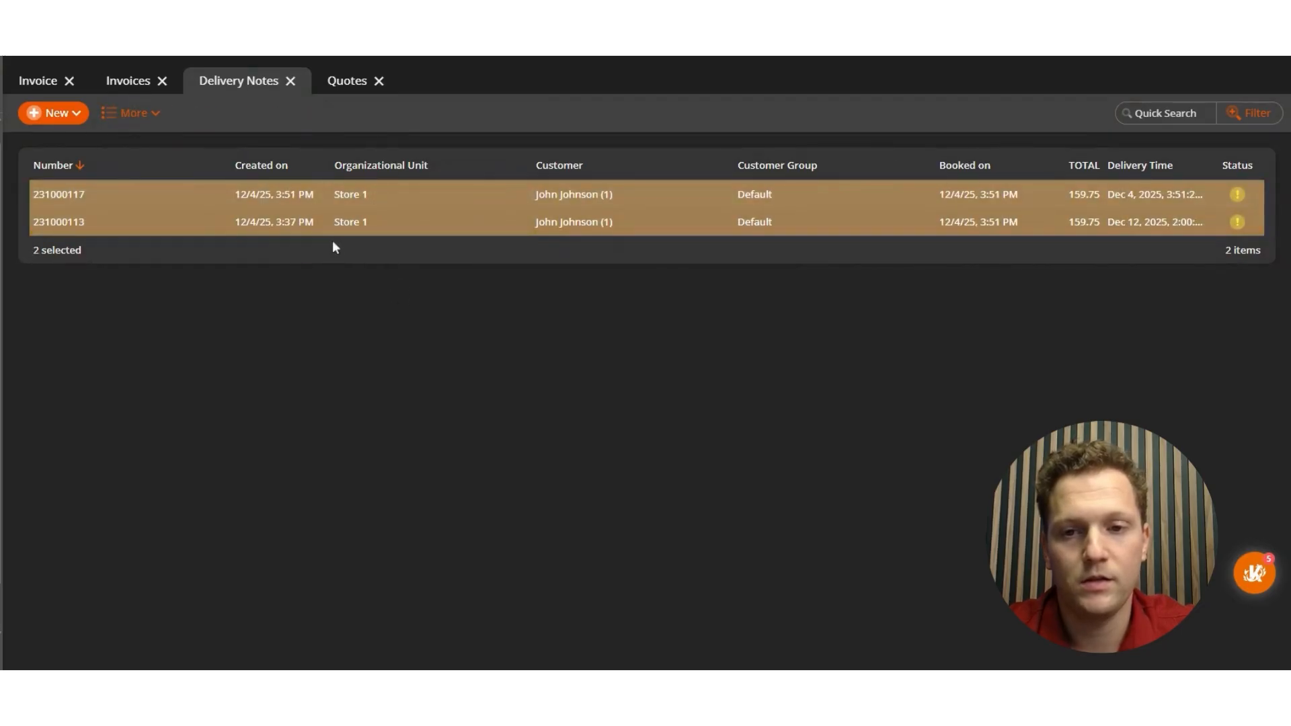
click(145, 113)
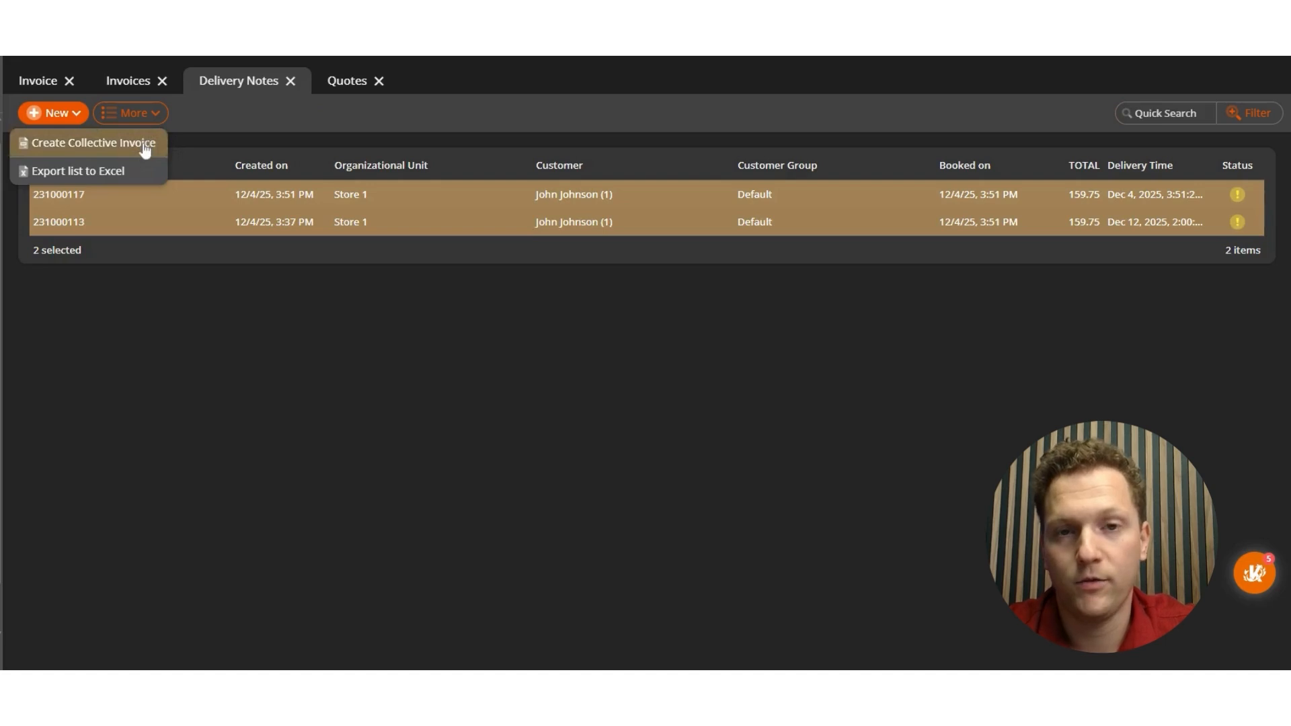
click(144, 144)
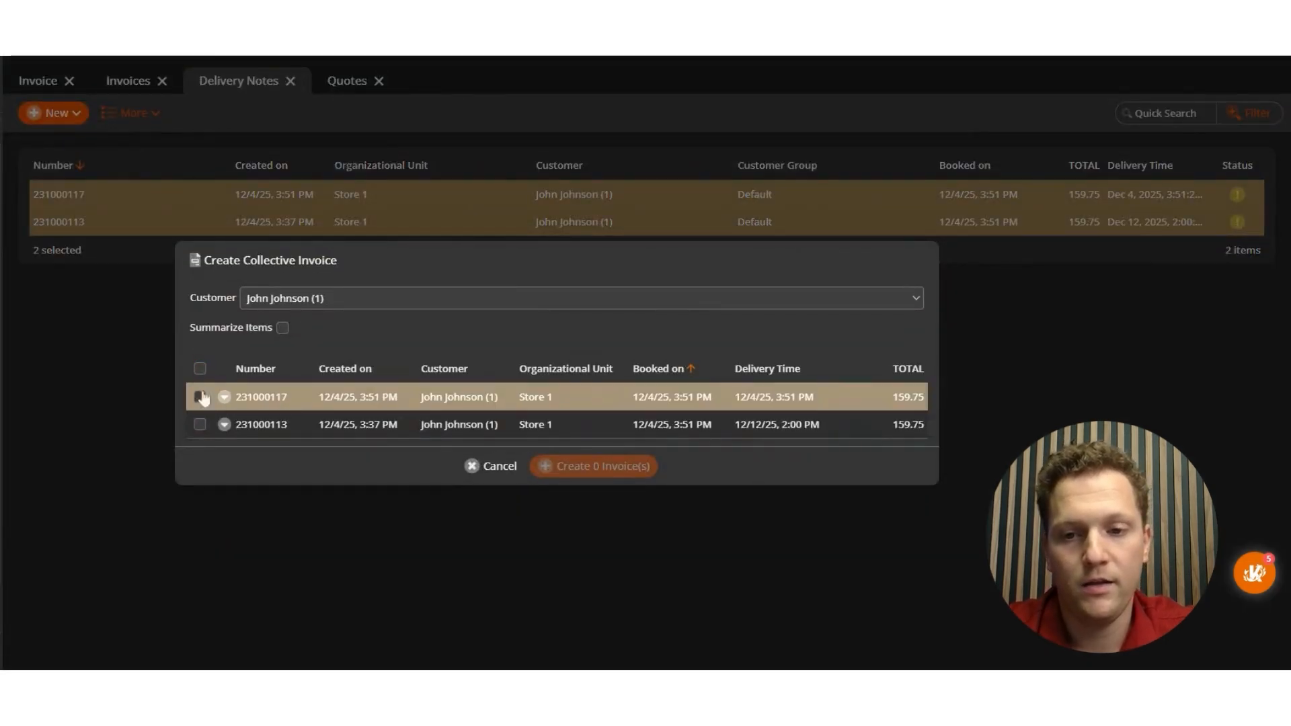
click(200, 368)
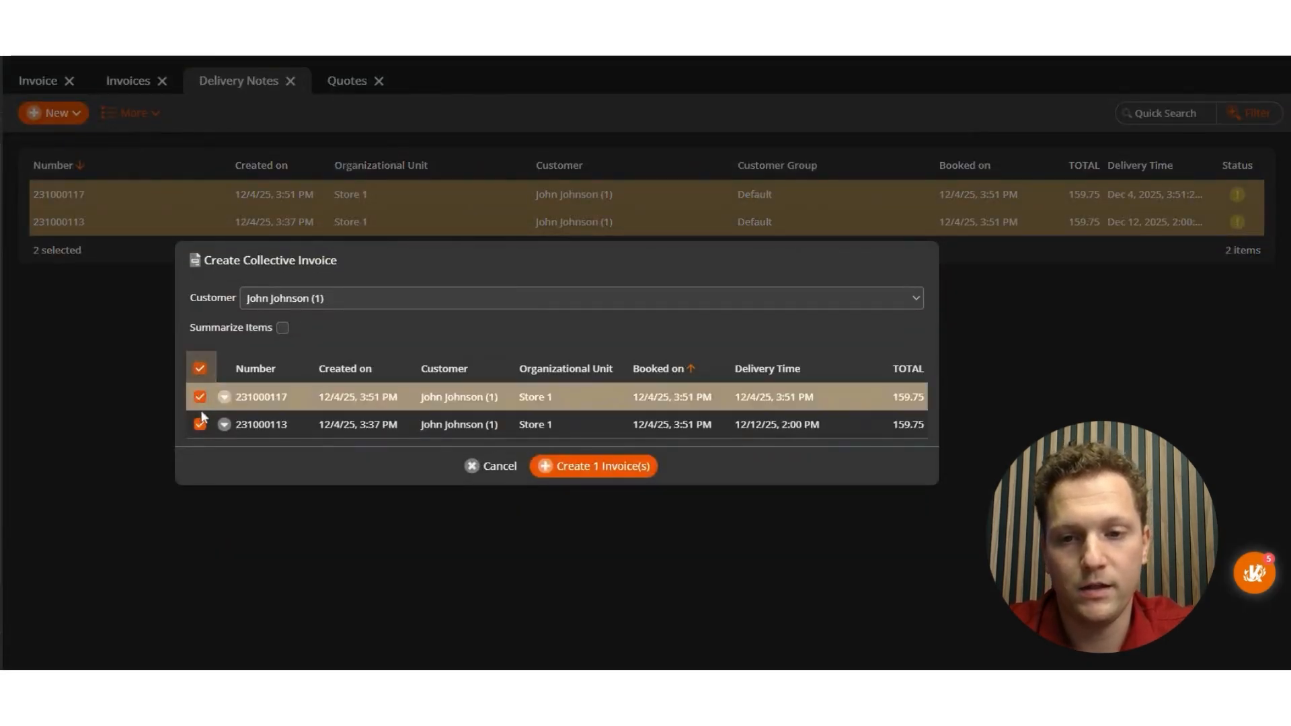
click(573, 469)
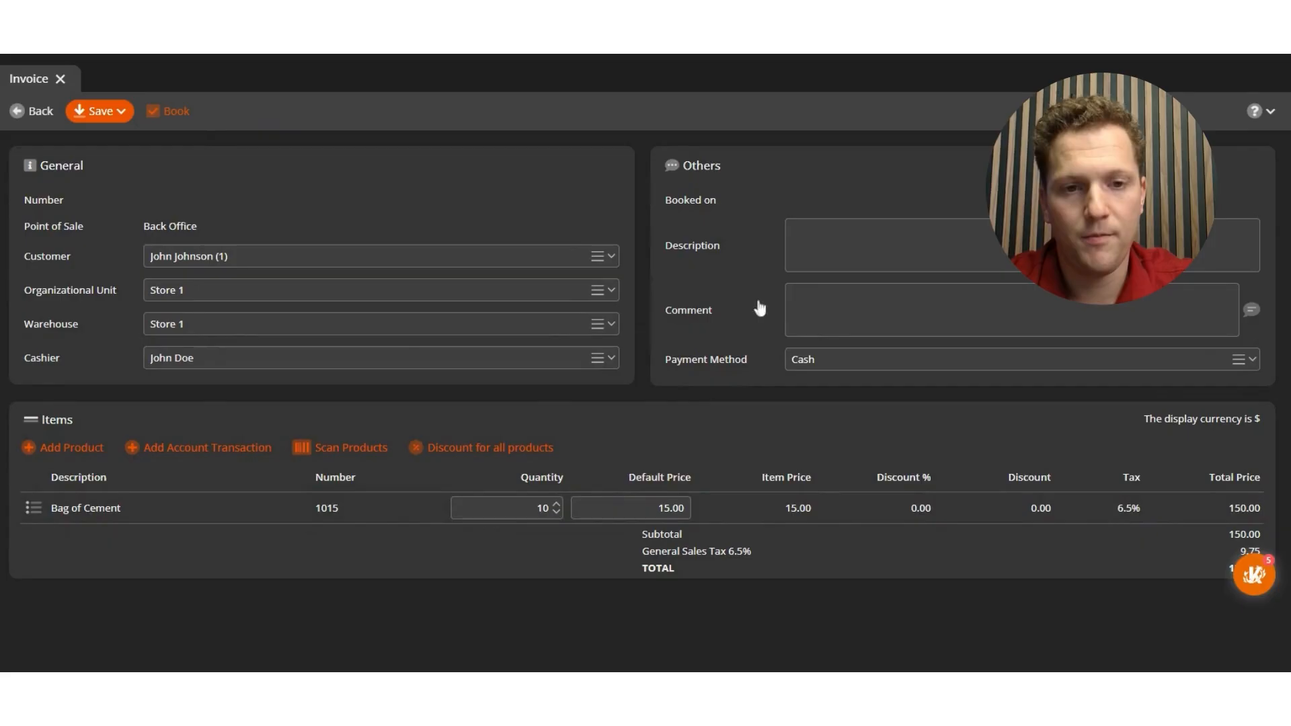
- Set the Bag of Cement quantity to 9 on the draft invoice and book the invoice
click(556, 512)
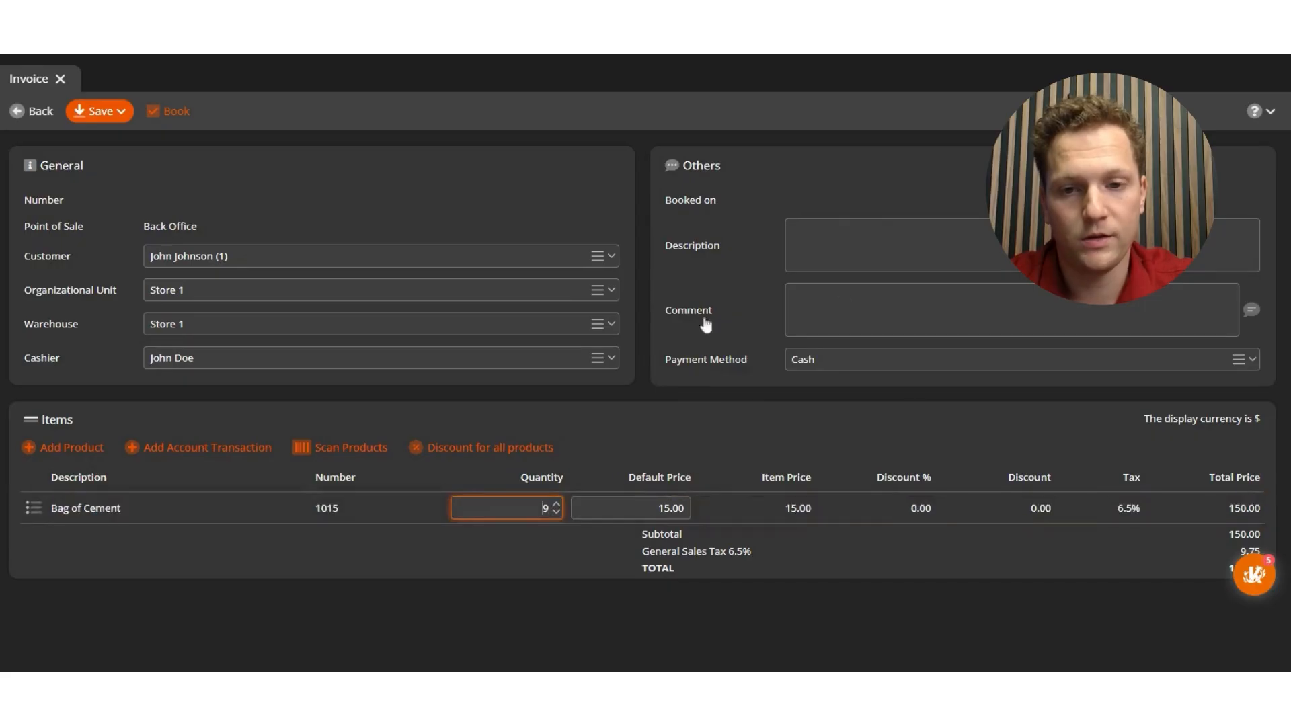
click(381, 385)
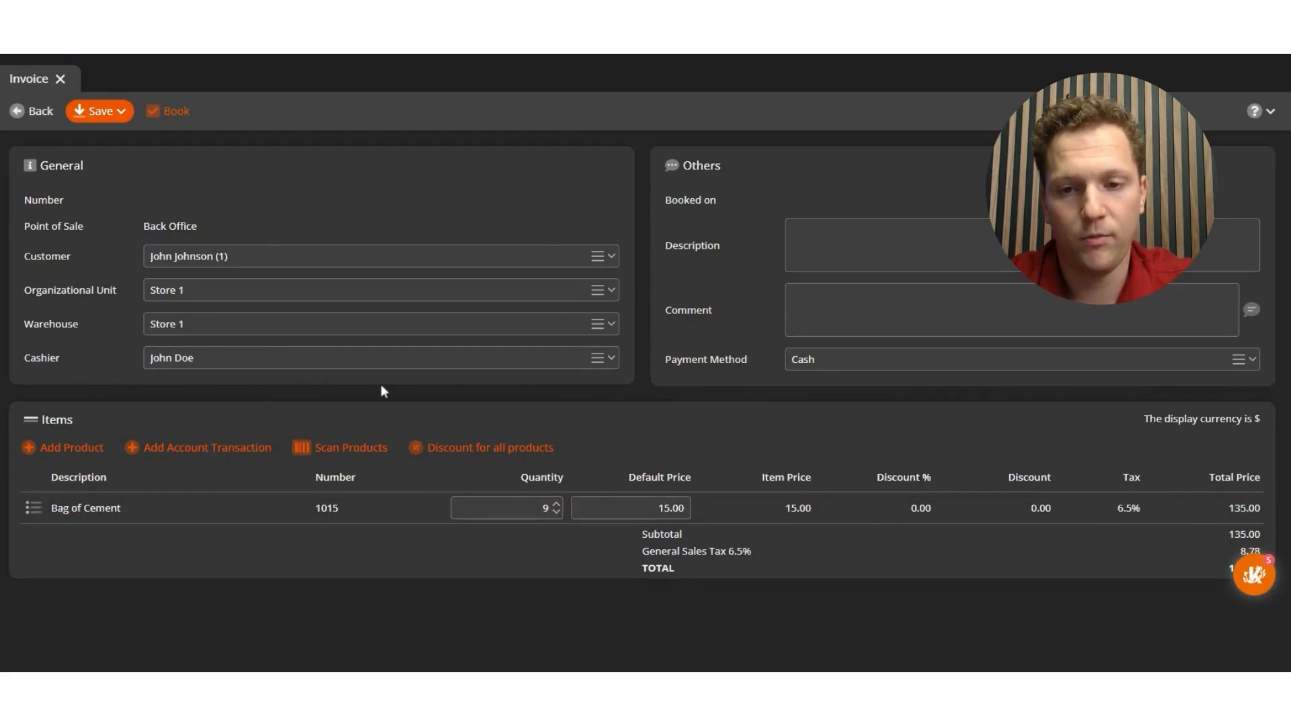
click(176, 118)
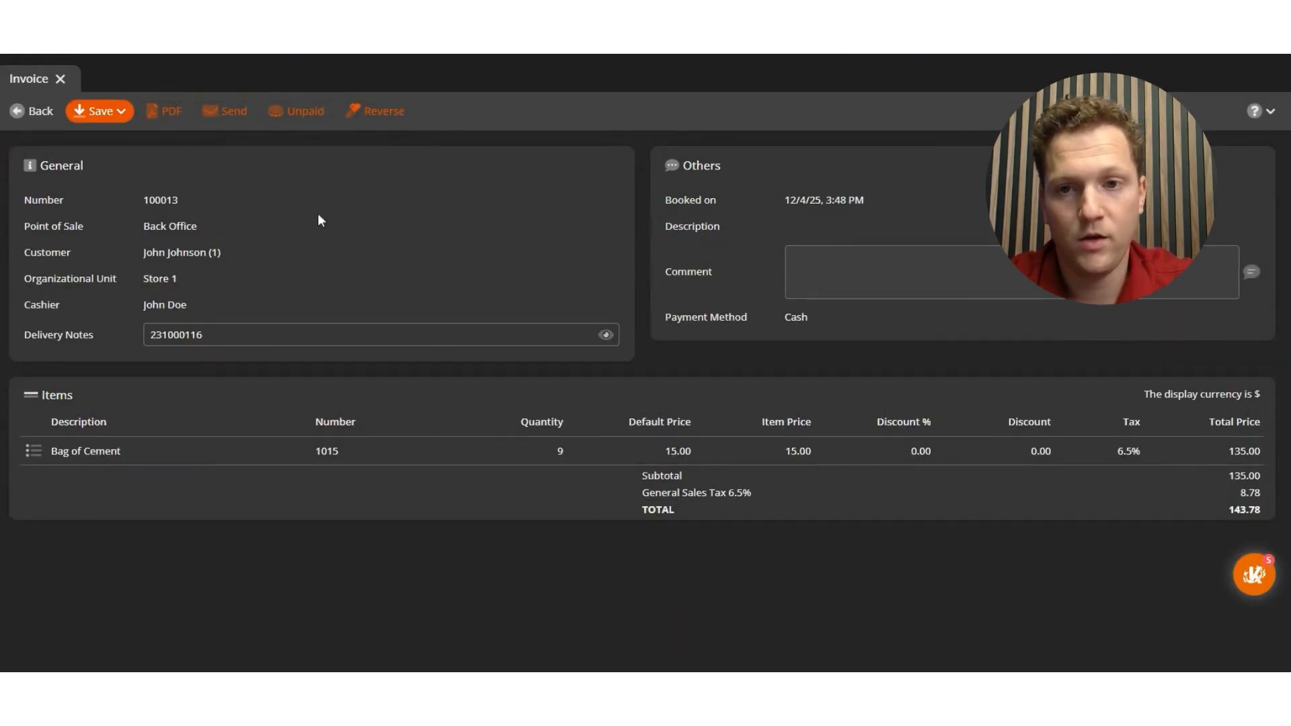
- Send the booked invoice by e-mail with the prefilled recipient, subject and text, and mark it as paid
click(226, 114)
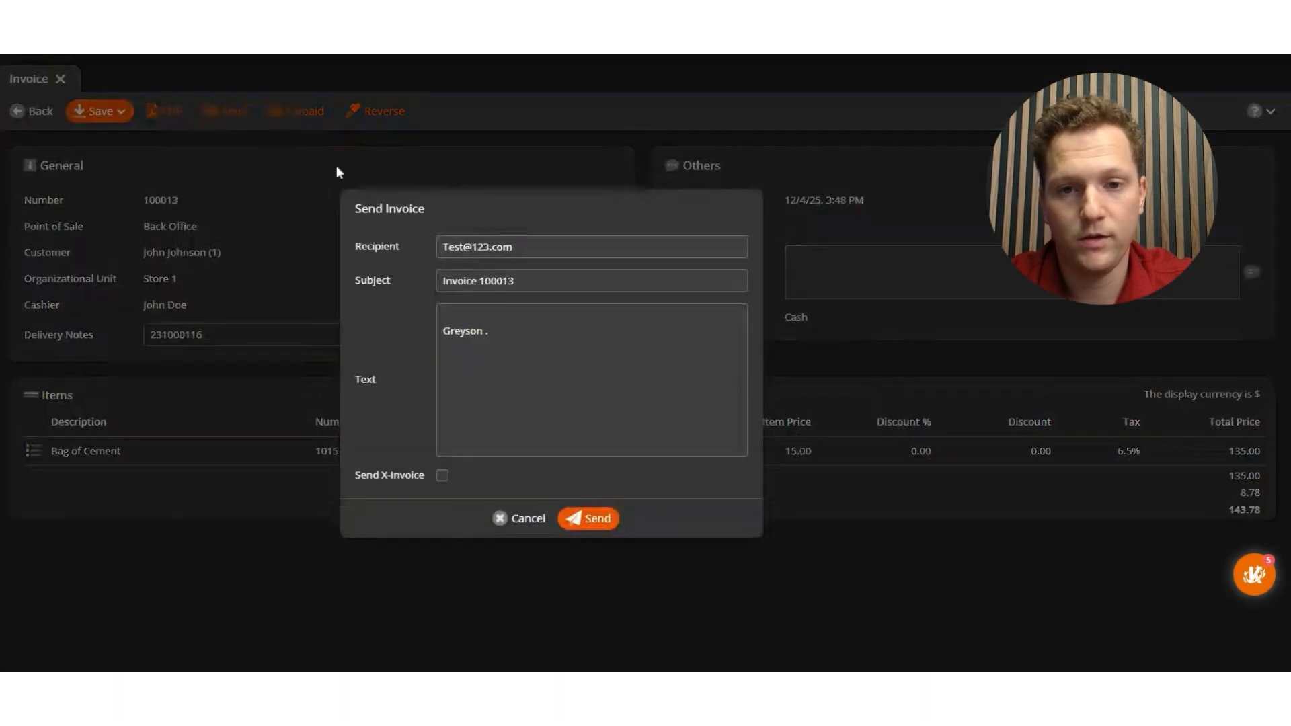
click(584, 518)
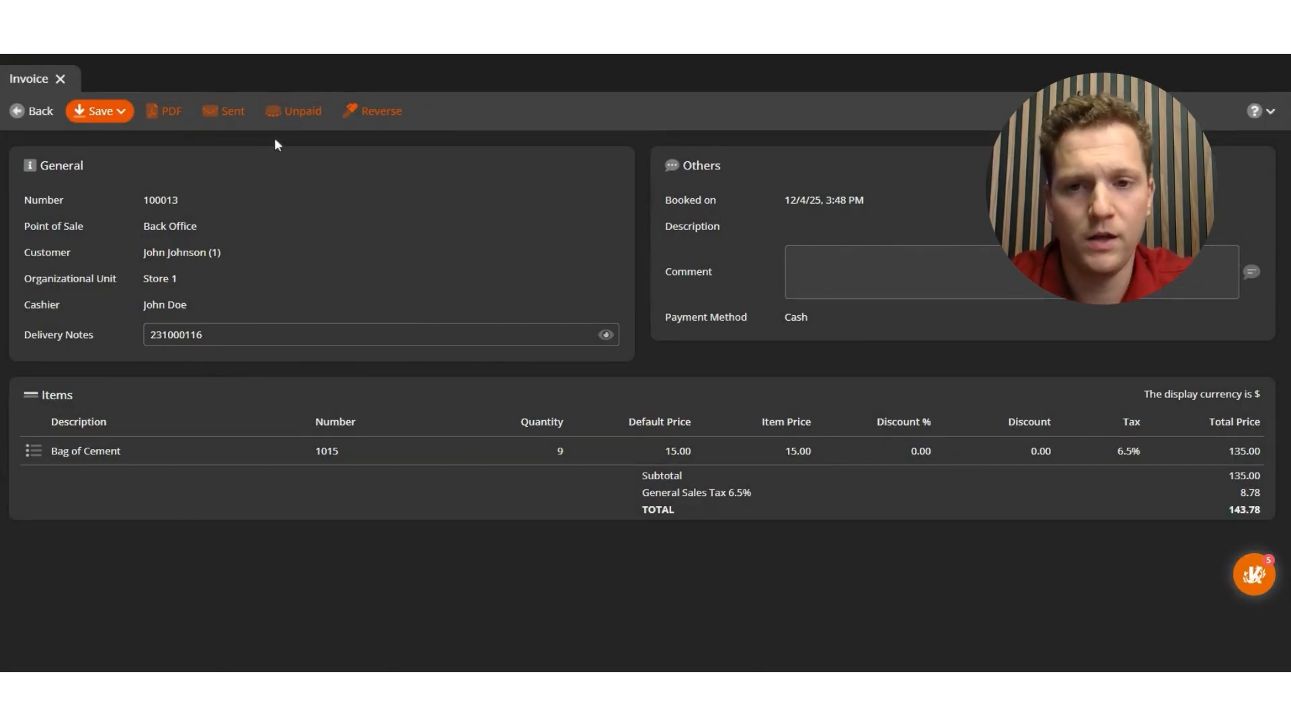
click(291, 121)
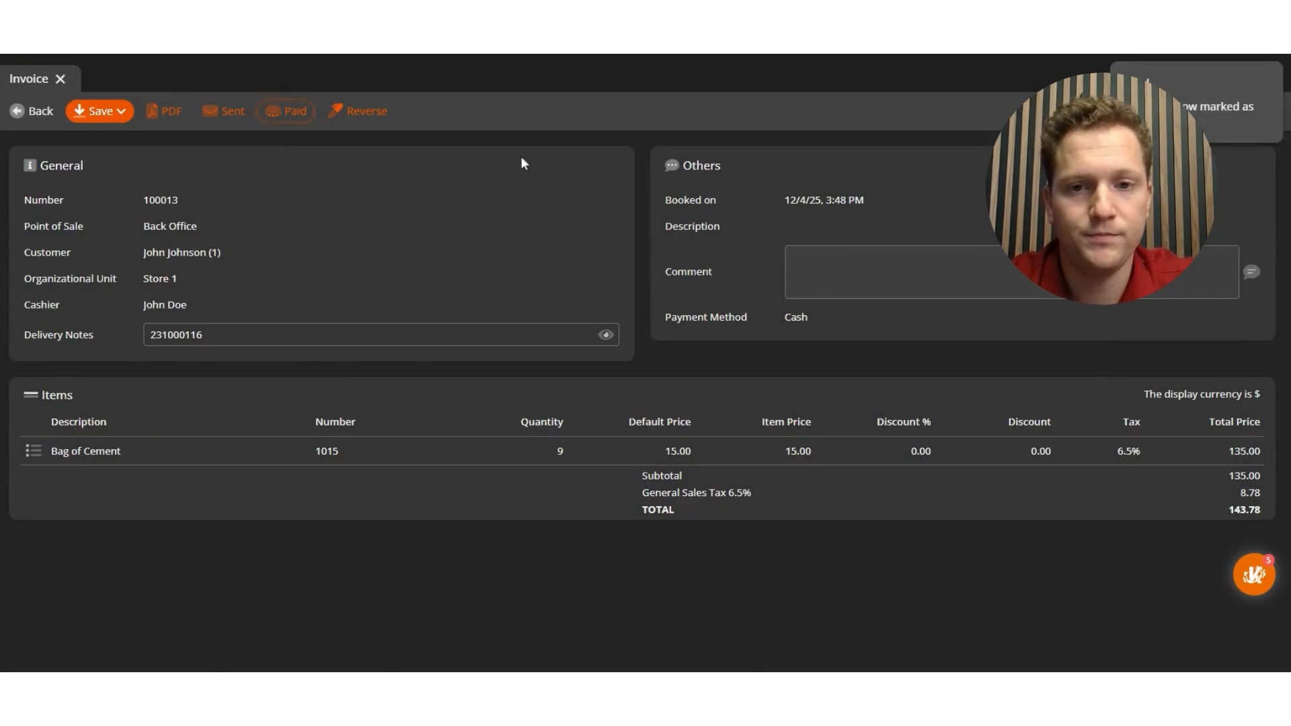
- Save the invoice and select it in the unfiltered Invoices list to check its Sent and Paid status
click(97, 111)
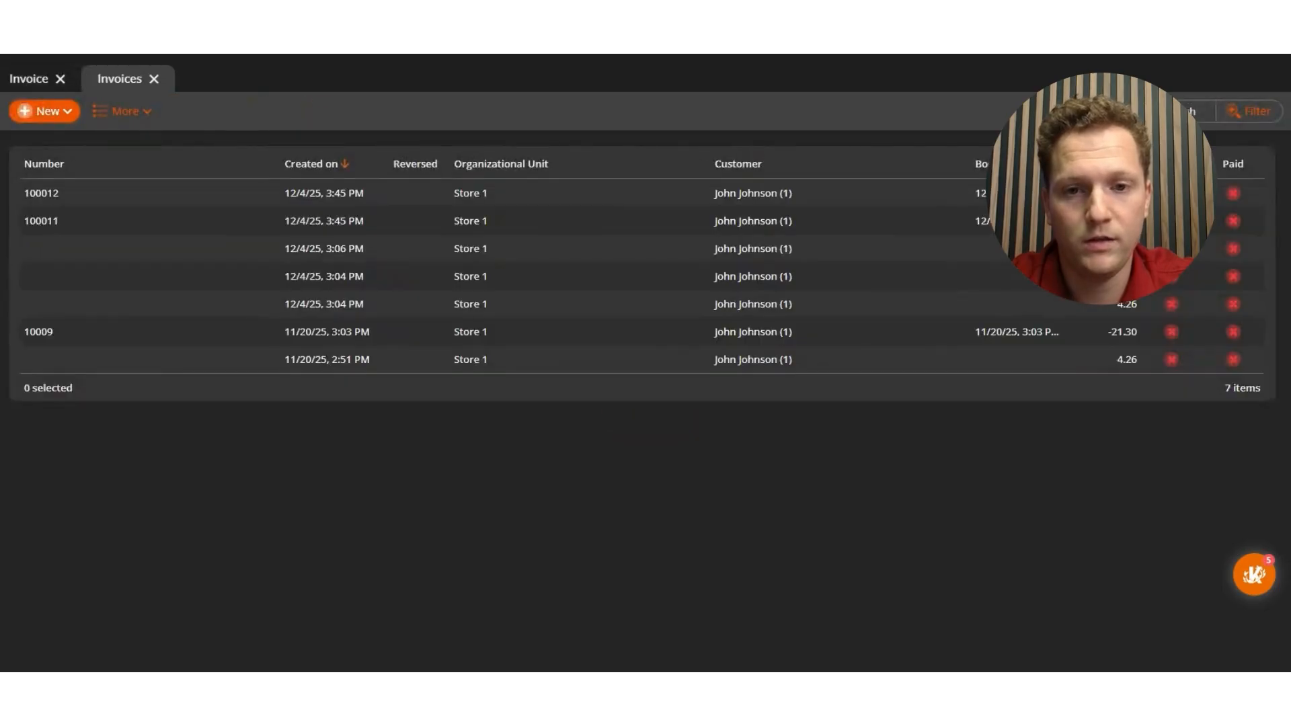
click(1239, 116)
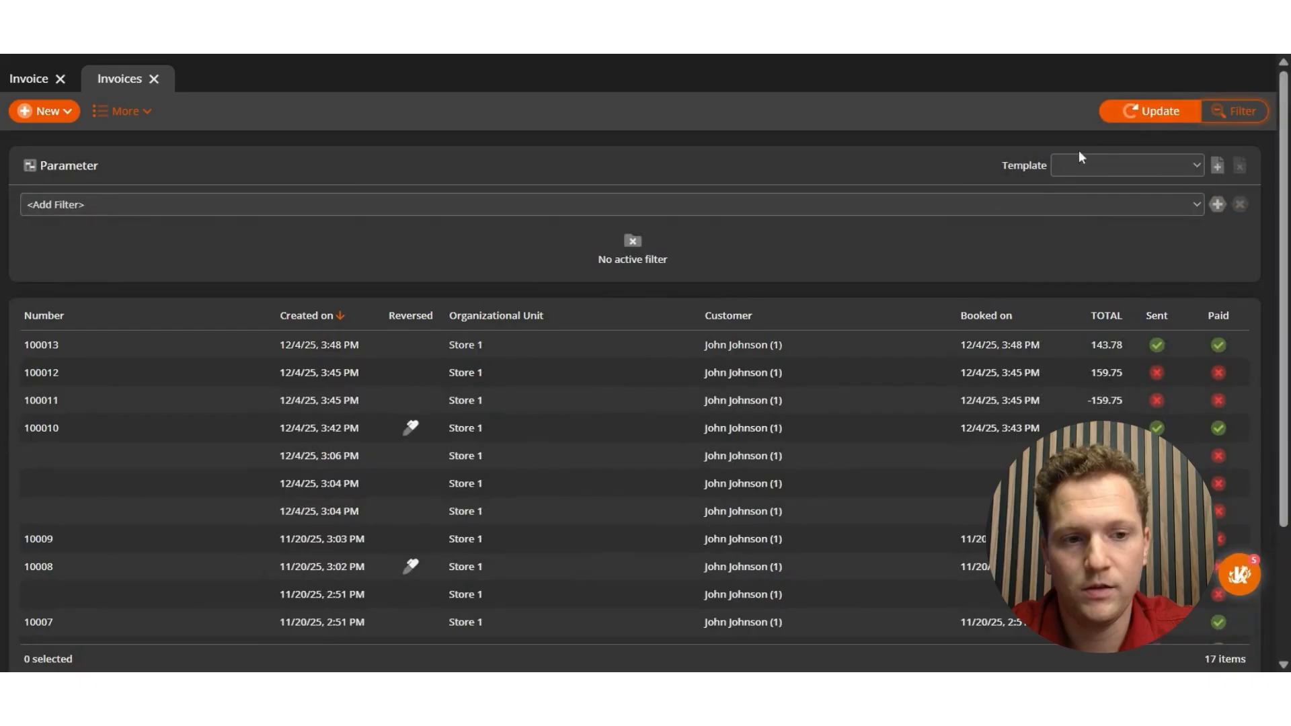
click(527, 348)
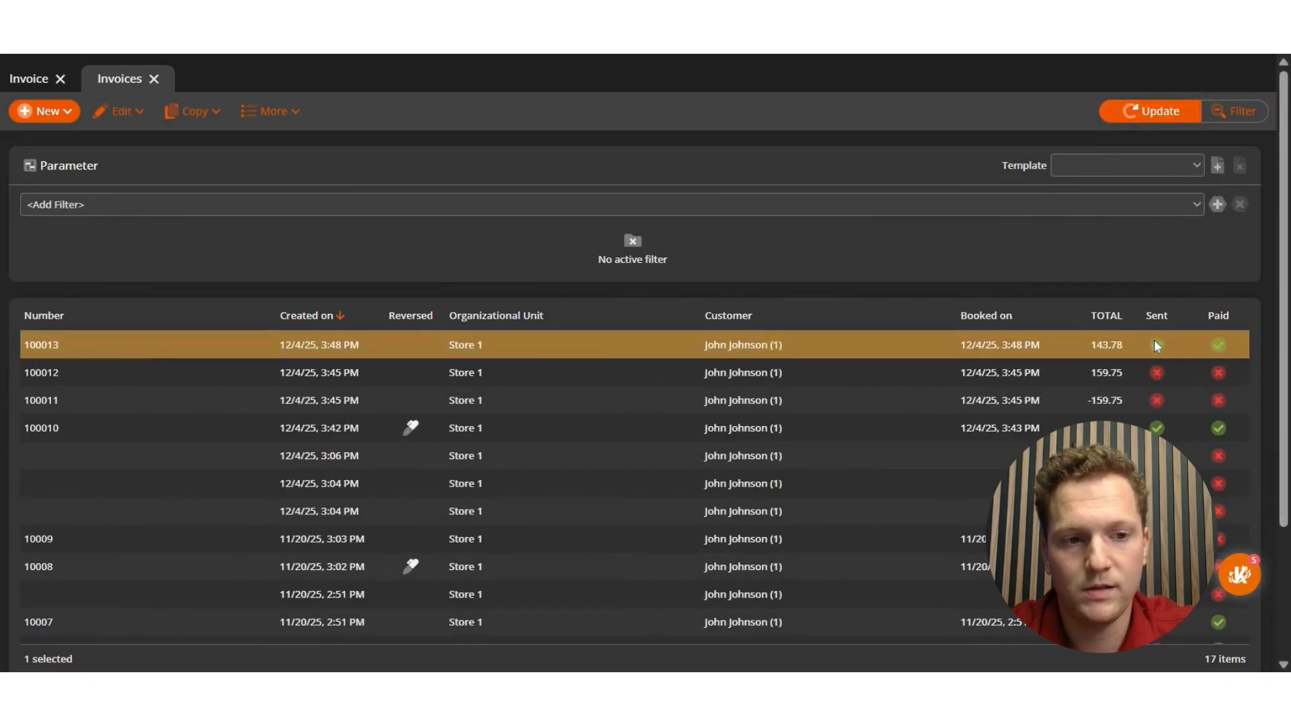